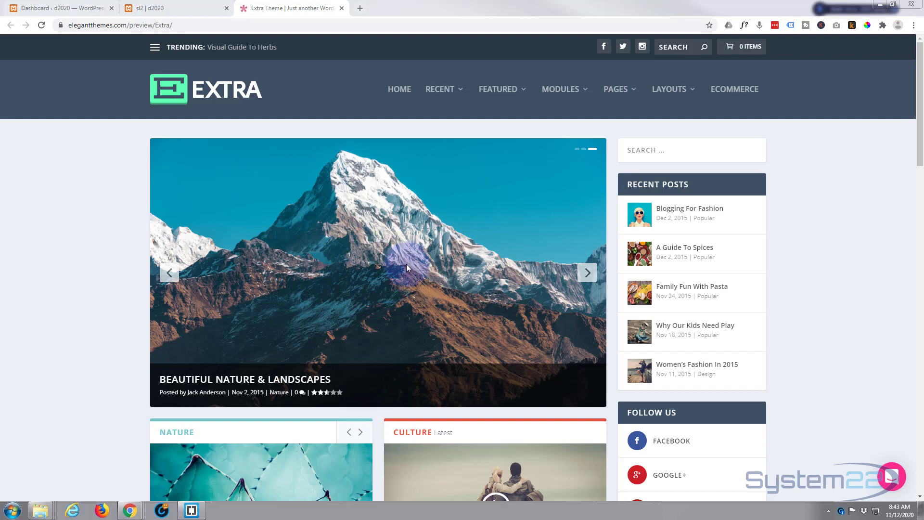
- Switch to the 'sl2 | d2020' tab showing the local site's photo slider page
left_click(168, 6)
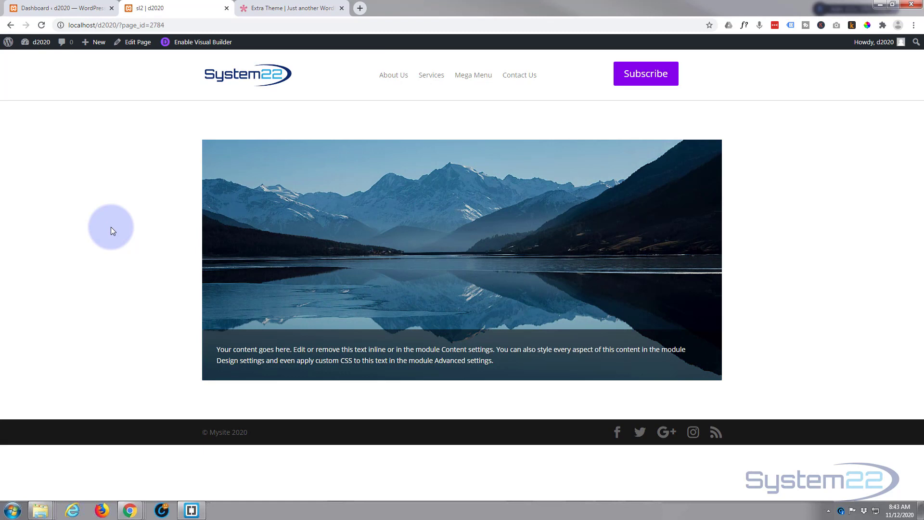
- Create a new page titled 'slider 2' and build it with the Divi Builder
mouse_move(87, 47)
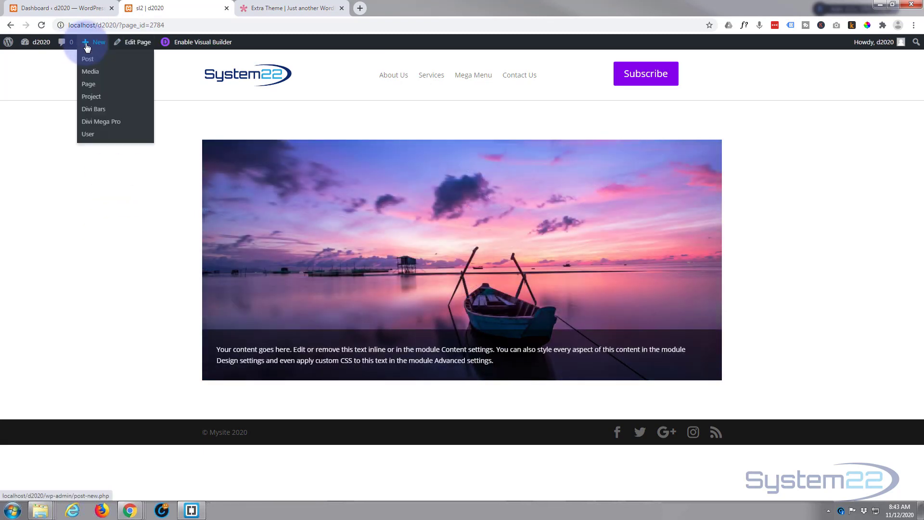
left_click(89, 89)
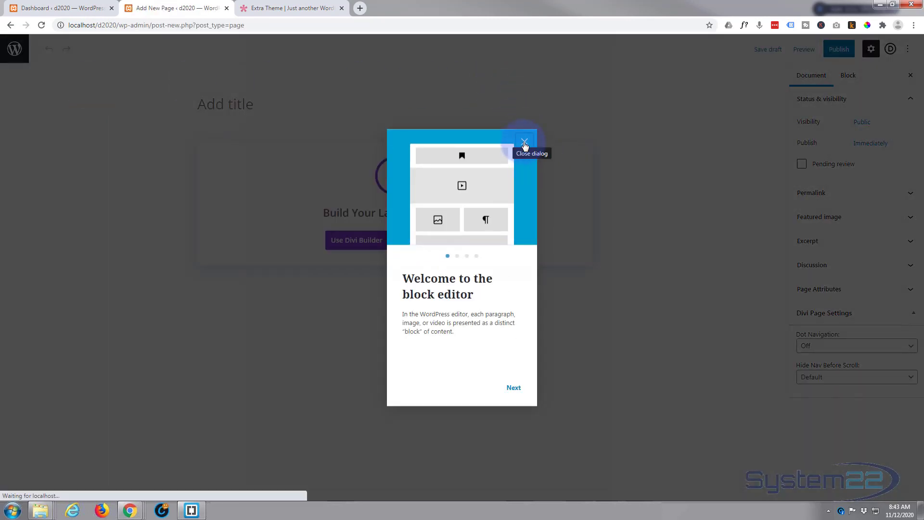
left_click(524, 142)
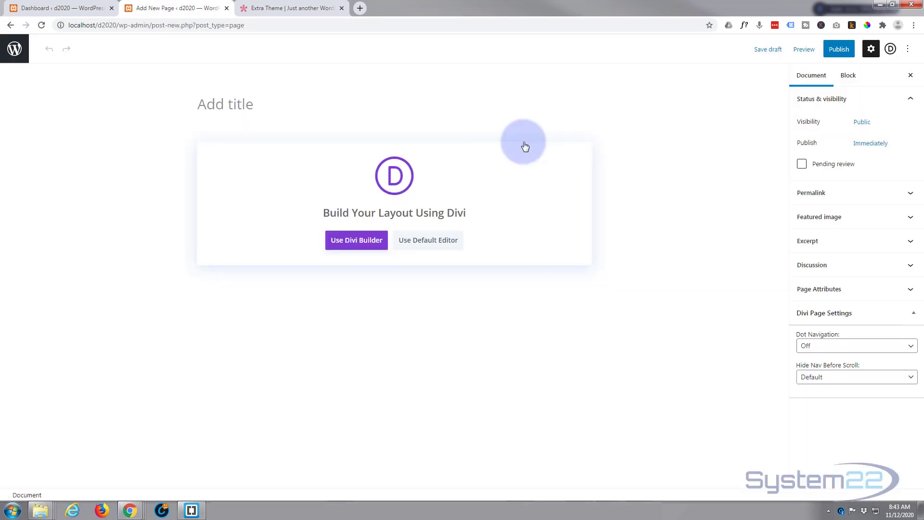
left_click(212, 101)
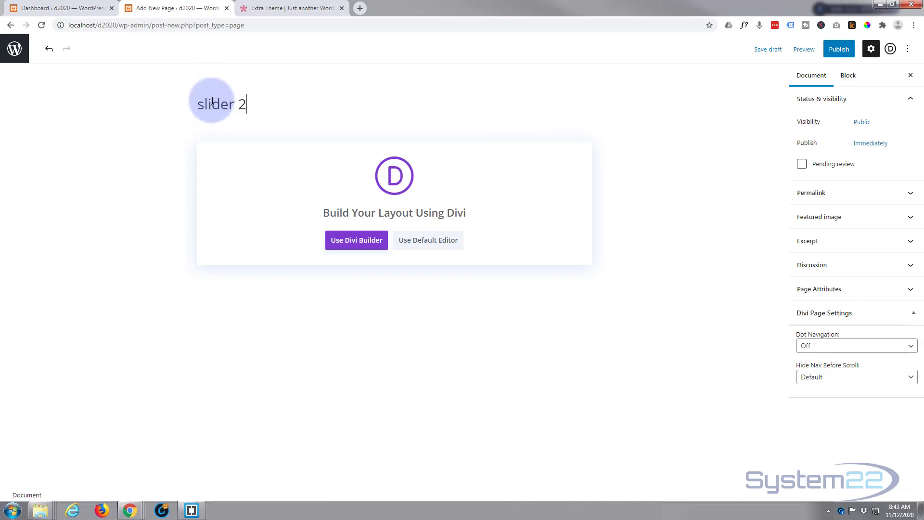
left_click(356, 242)
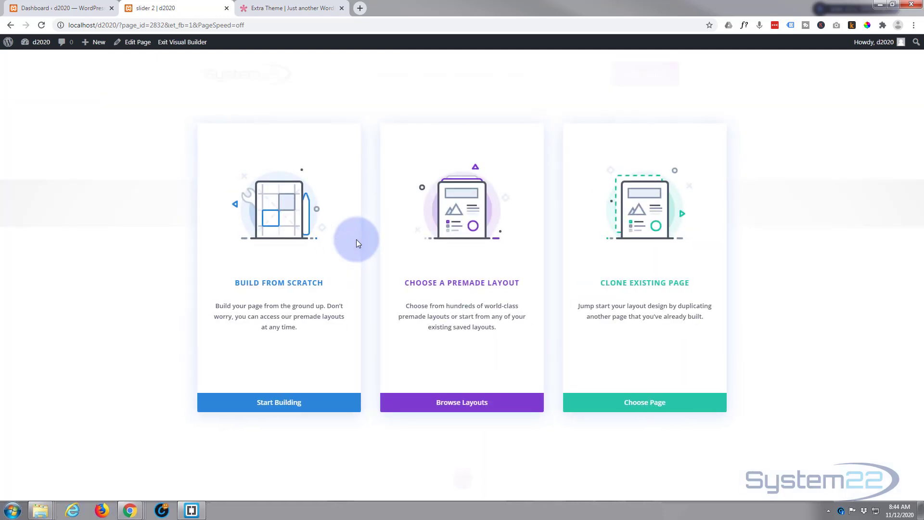
- Start from scratch with a single-column row and insert a Slider module into it
left_click(278, 406)
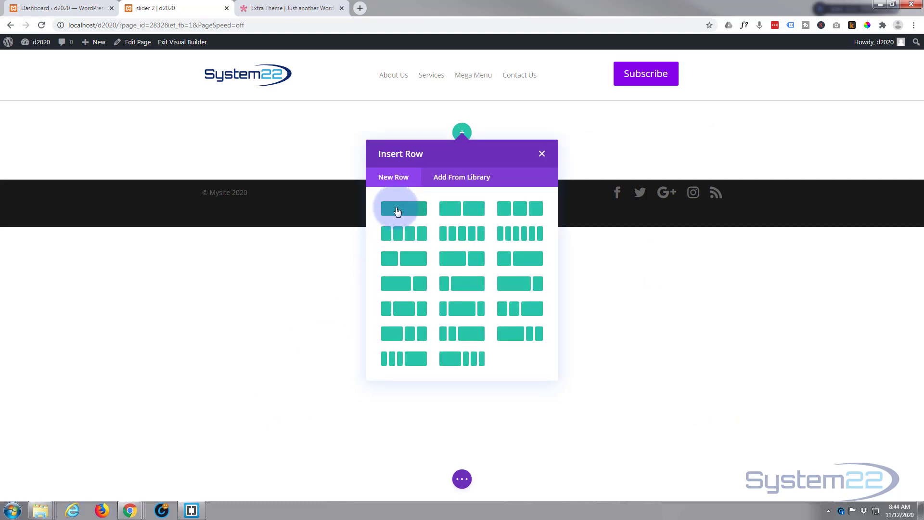
left_click(383, 216)
left_click(405, 209)
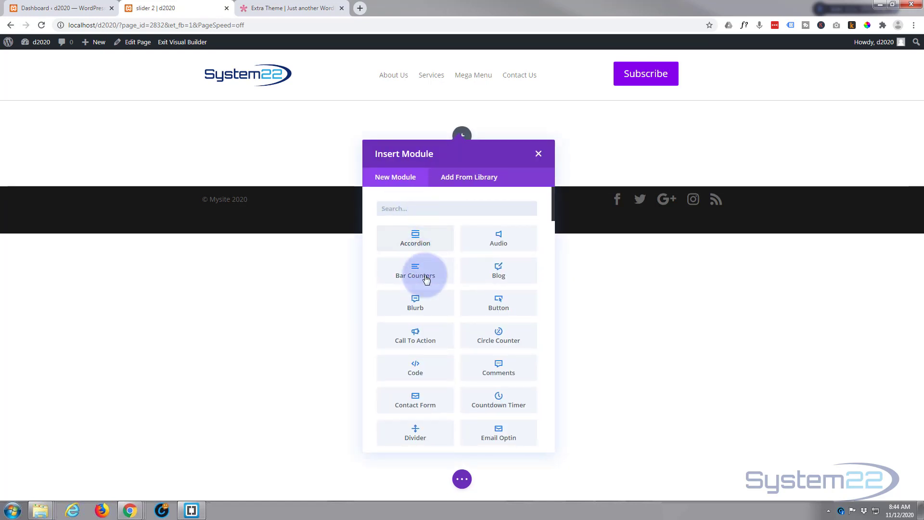
scroll(421, 278, "down", 3)
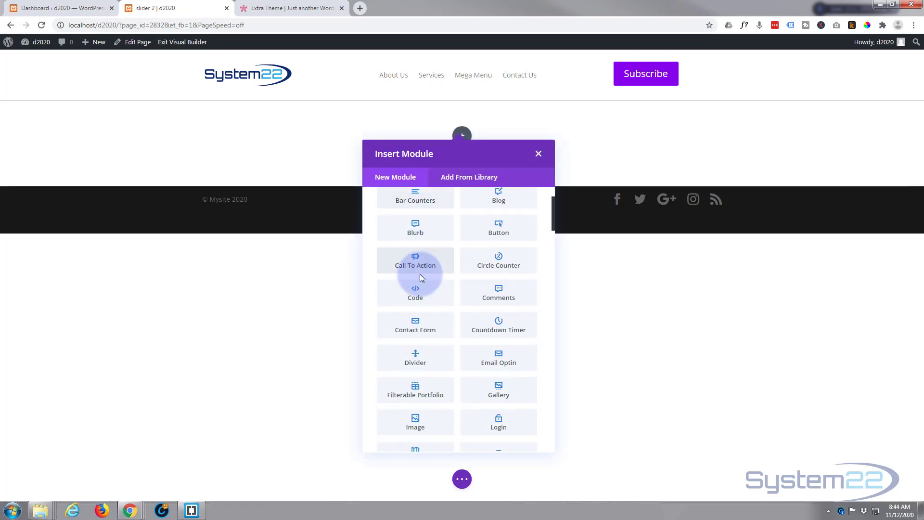
scroll(420, 275, "down", 8)
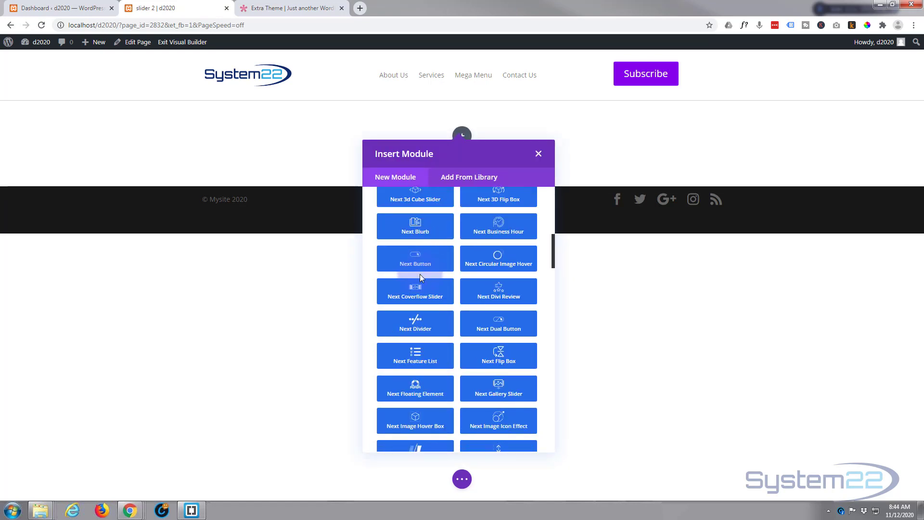
scroll(421, 278, "down", 10)
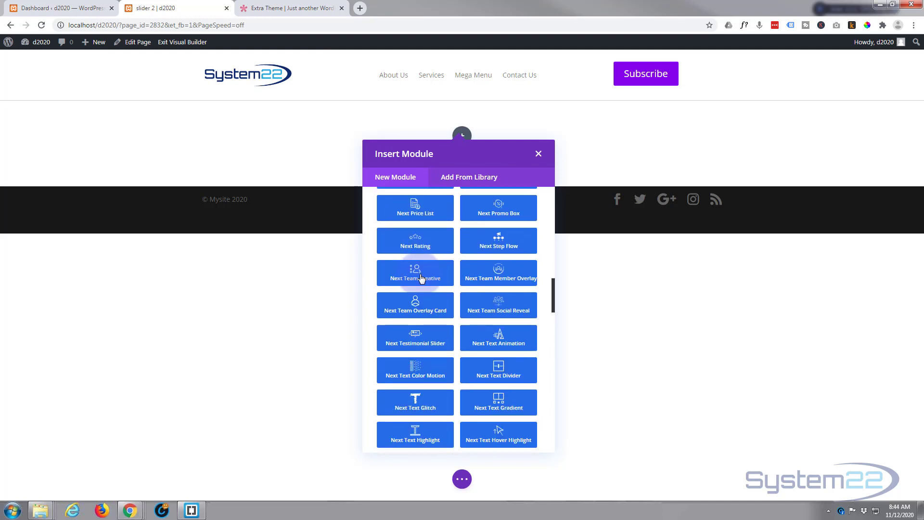
scroll(420, 278, "down", 3)
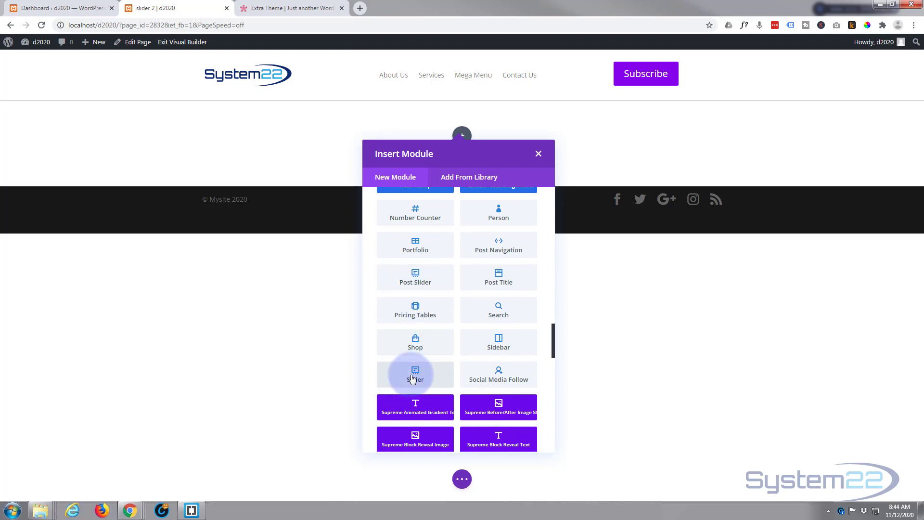
left_click(415, 375)
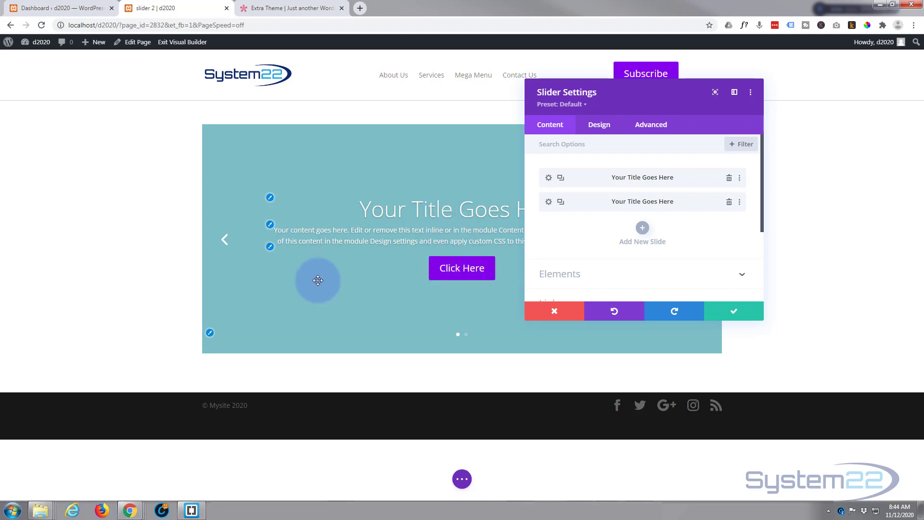
- Delete the second slide and open the remaining slide's settings
left_click(729, 202)
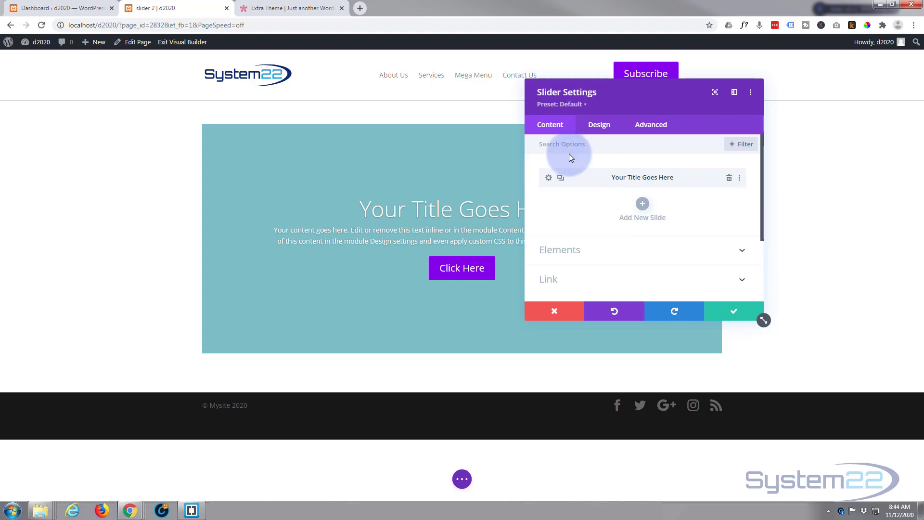
left_click_drag(632, 105, 762, 112)
left_click(679, 186)
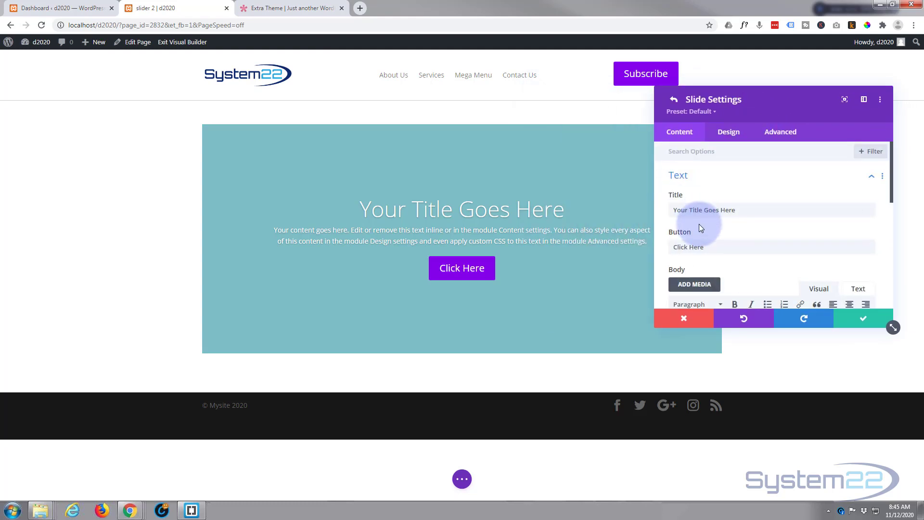
- Set the slide's background image to the boat sunset photo (pexels-pixabay-33545)
scroll(702, 223, "down", 3)
scroll(702, 223, "down", 2)
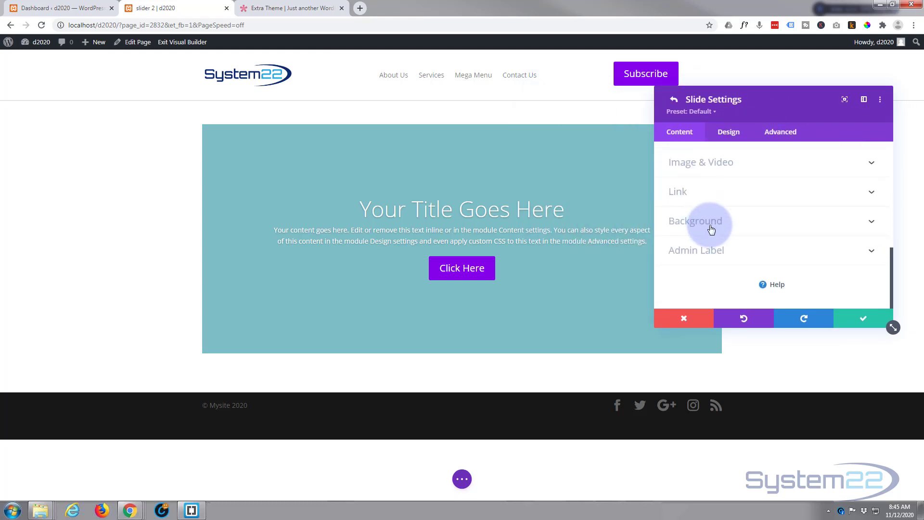
left_click(738, 220)
left_click(798, 193)
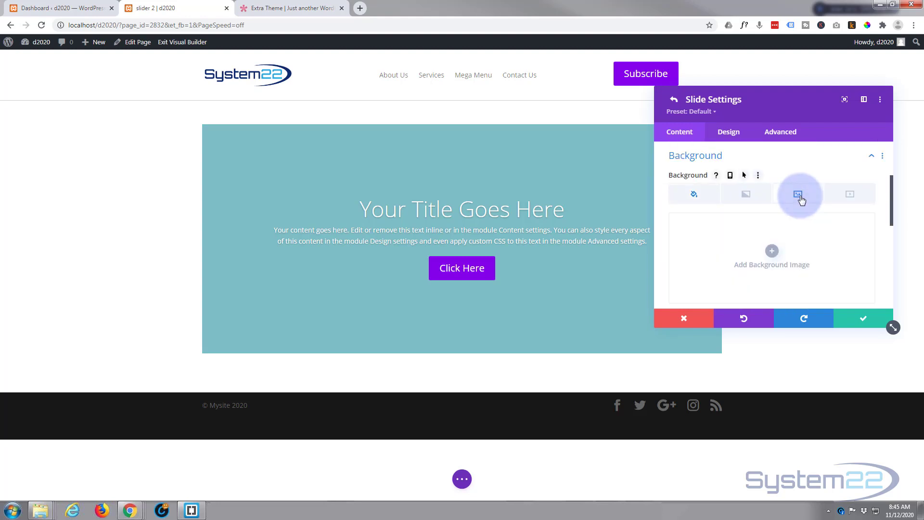
left_click(772, 252)
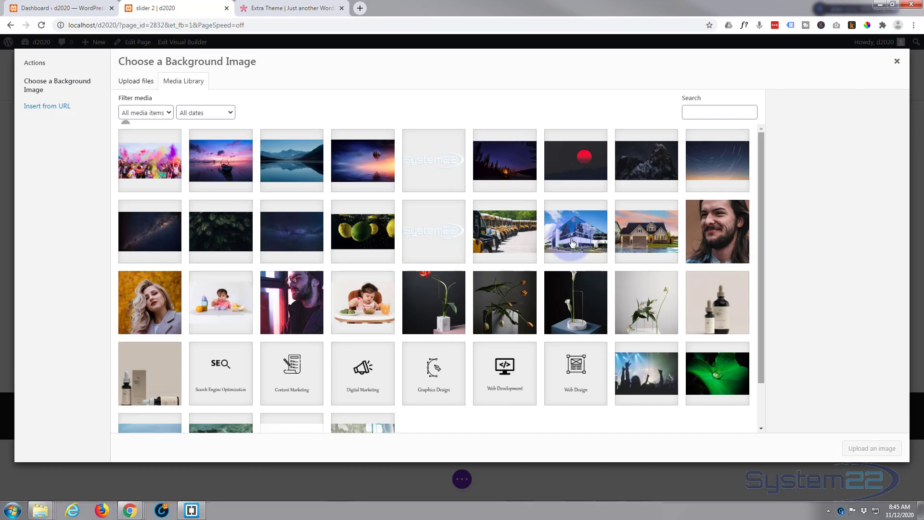
left_click(225, 173)
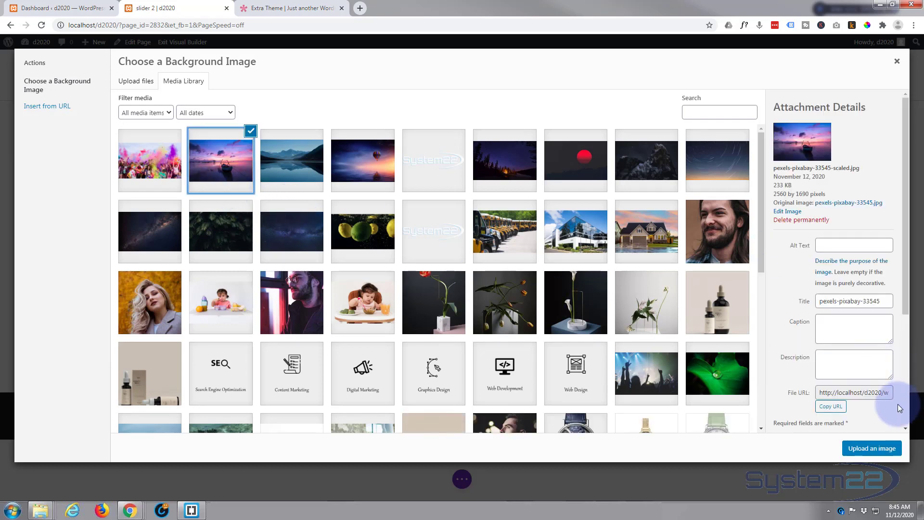
left_click(876, 449)
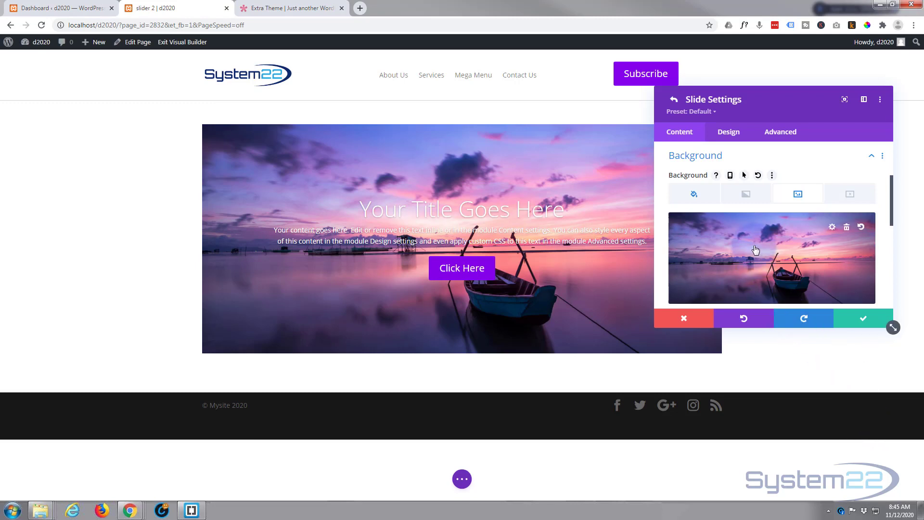
- Clear the slide's placeholder title and button label so only body text remains
scroll(755, 251, "down", 3)
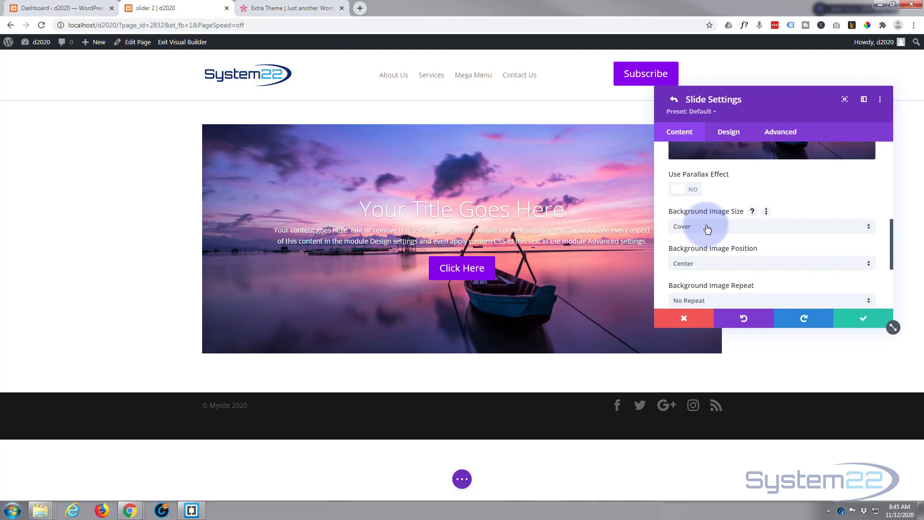
scroll(706, 231, "down", 3)
scroll(705, 230, "up", 6)
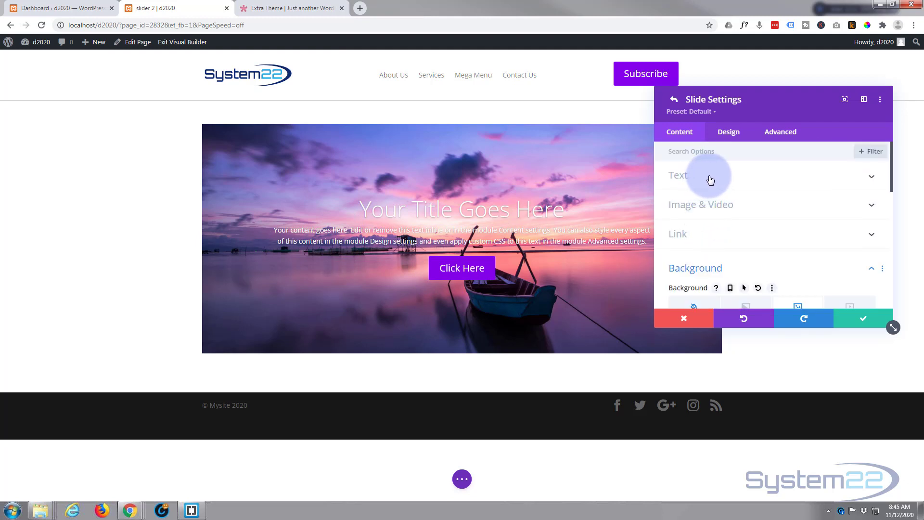
left_click(711, 180)
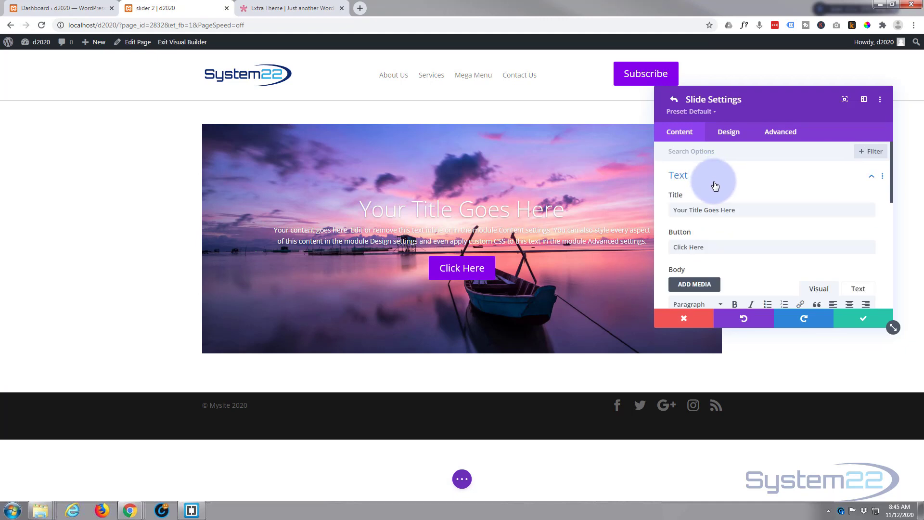
left_click_drag(740, 207, 663, 211)
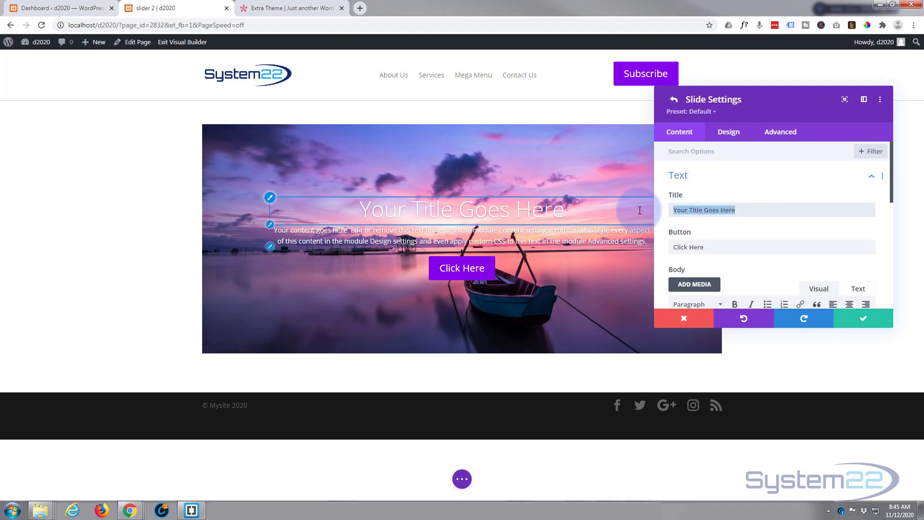
key("BackSpace")
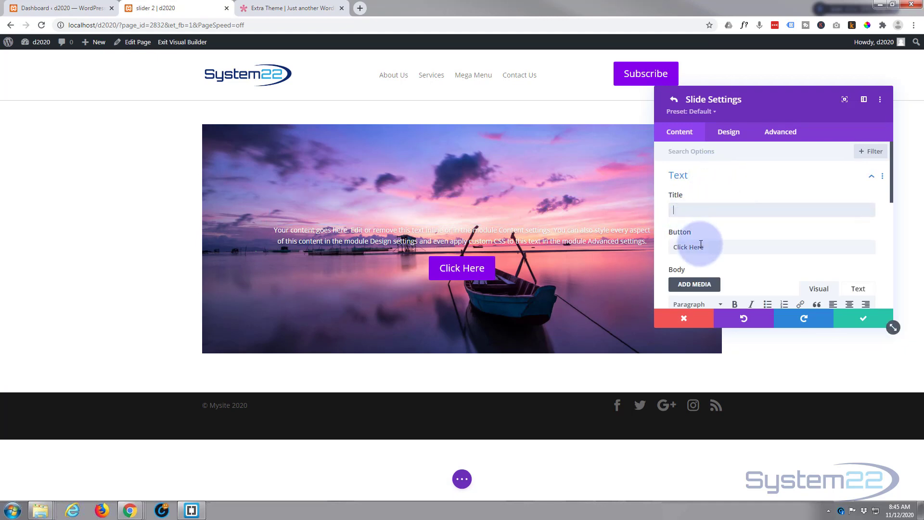
left_click_drag(712, 247, 631, 244)
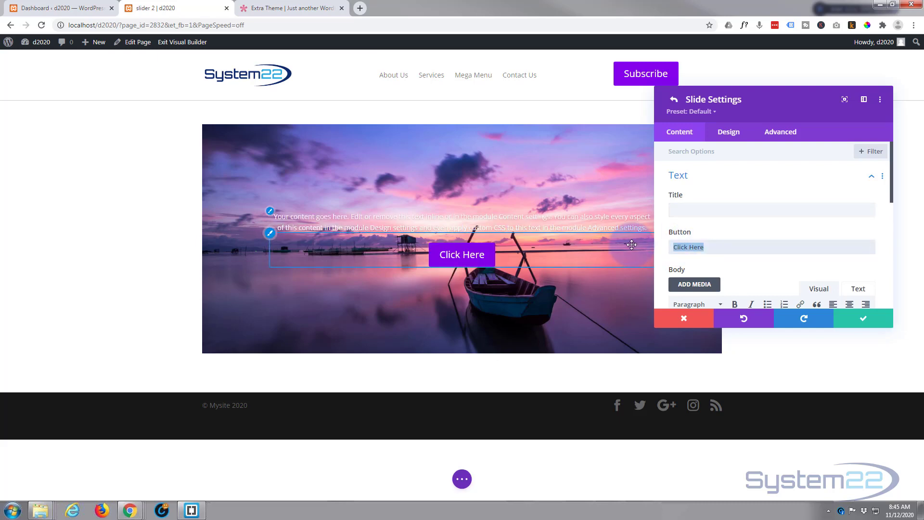
key("BackSpace")
scroll(720, 237, "down", 2)
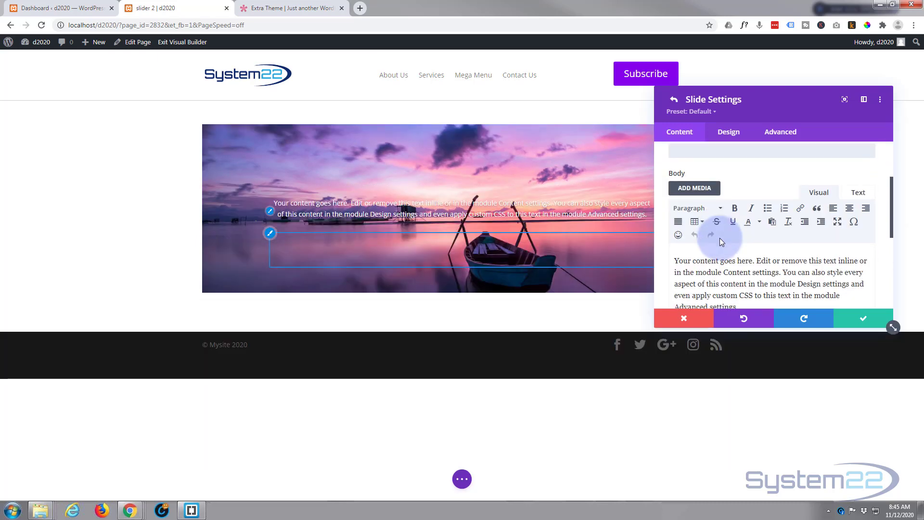
scroll(720, 238, "down", 2)
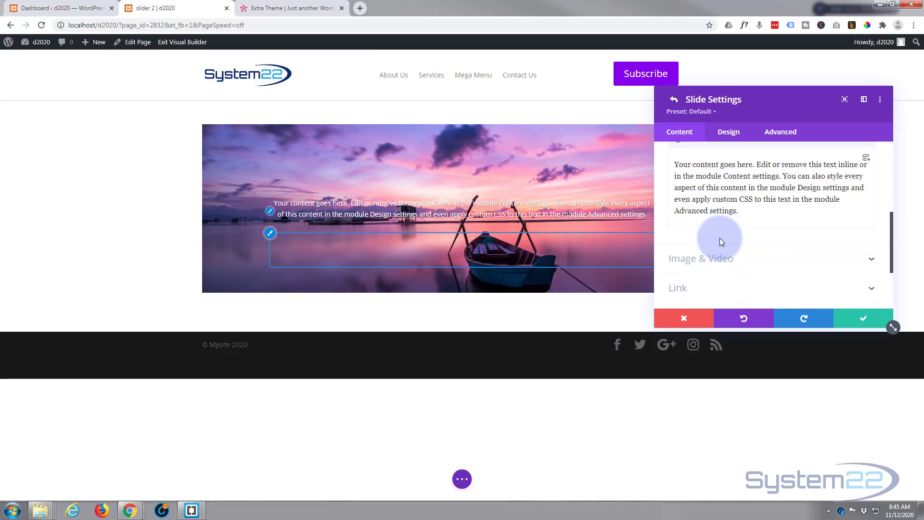
- Move 'Your content goes here.' onto its own line and format it as Heading 3
left_click(757, 164)
key("Return")
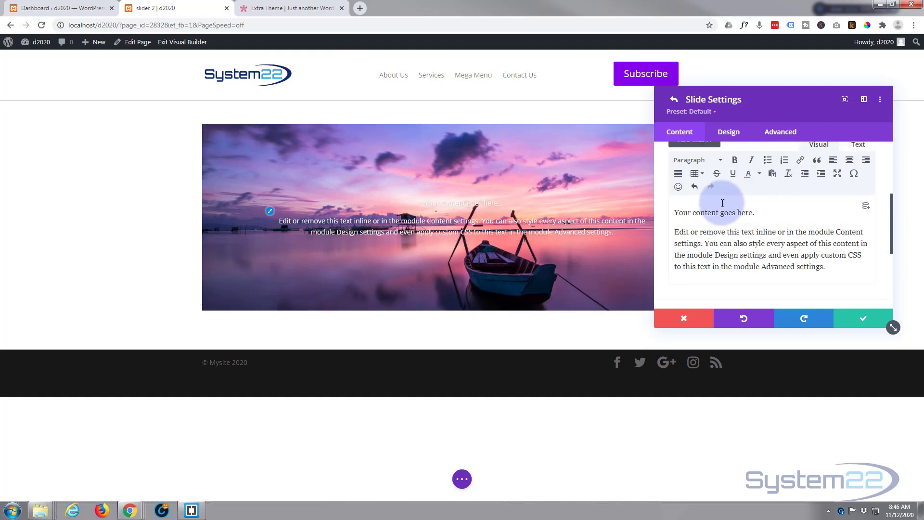
left_click_drag(754, 212, 694, 214)
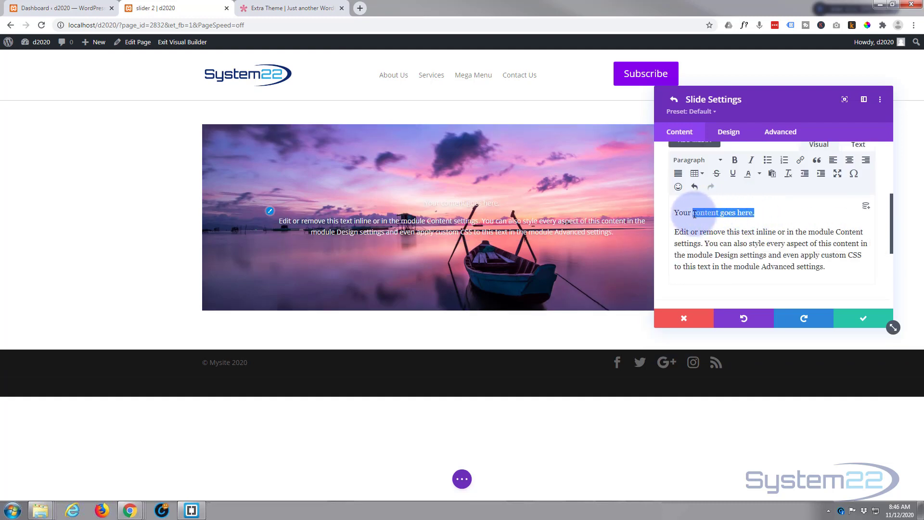
left_click(704, 161)
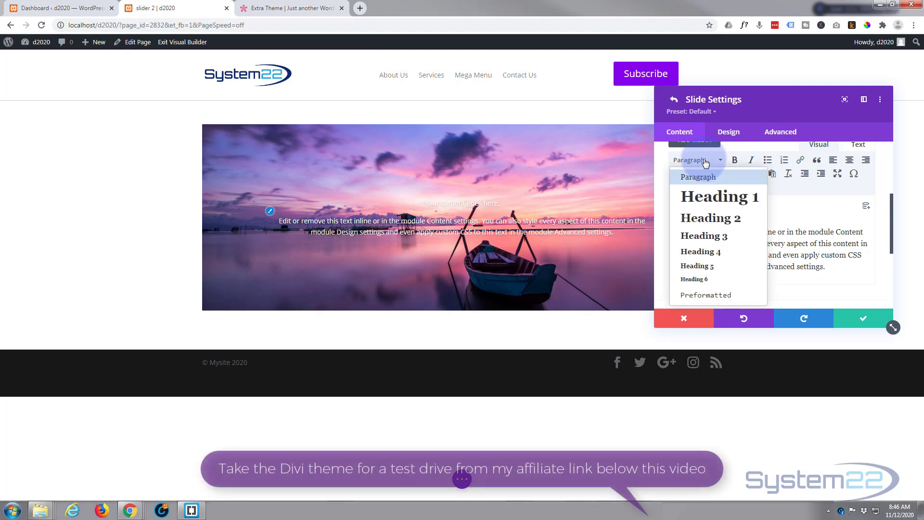
left_click(722, 235)
double_click(710, 247)
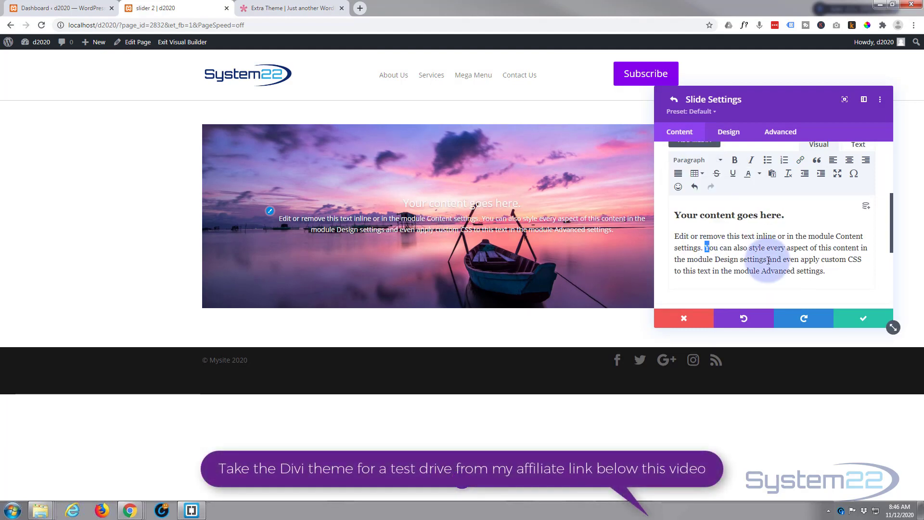
left_click(853, 277, "shift")
left_click(696, 214)
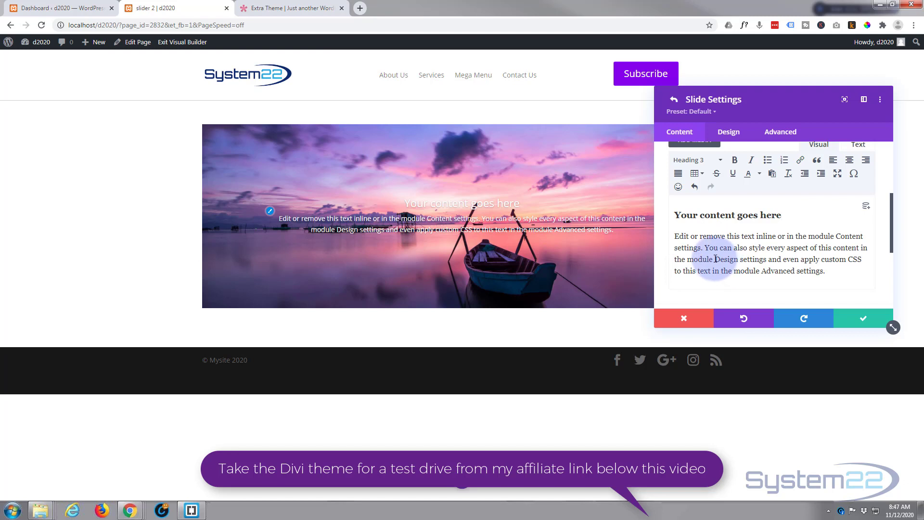
- Delete the body's last sentence and replace the styling sentence with '11.12.20'
left_click_drag(715, 259, 857, 282)
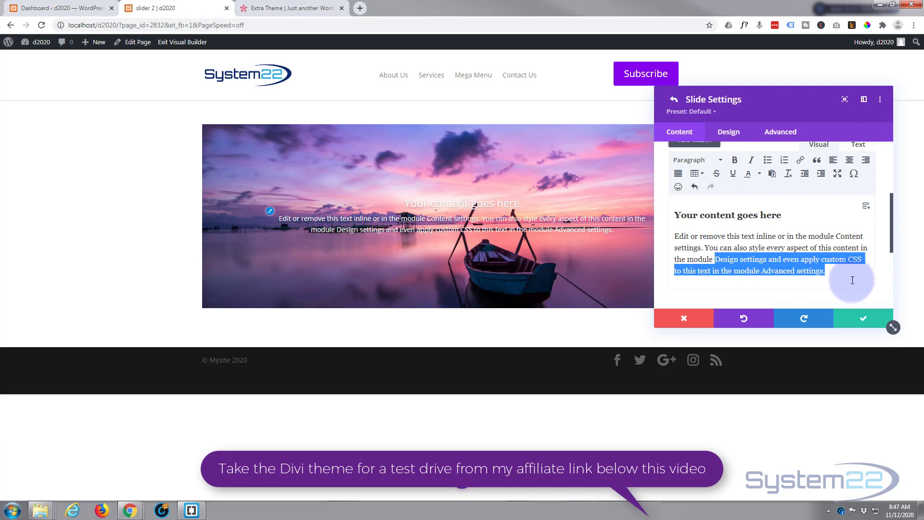
key("BackSpace")
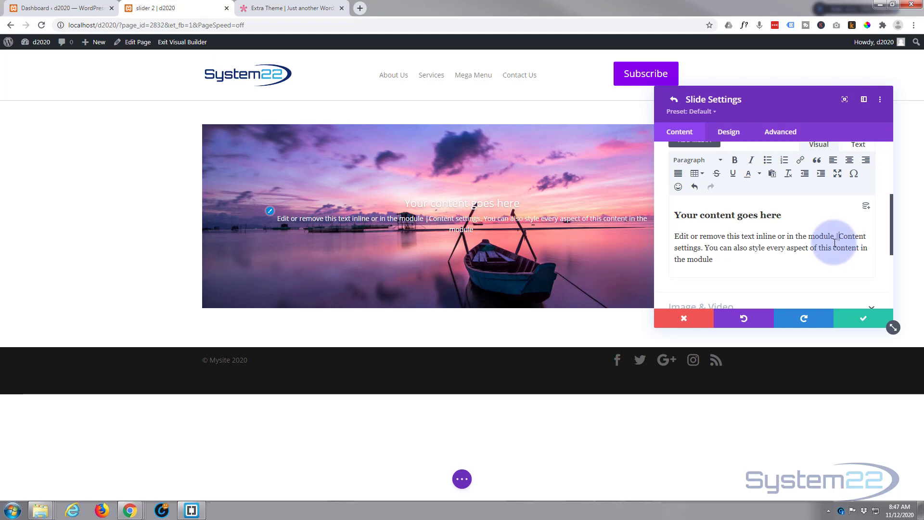
left_click(705, 248)
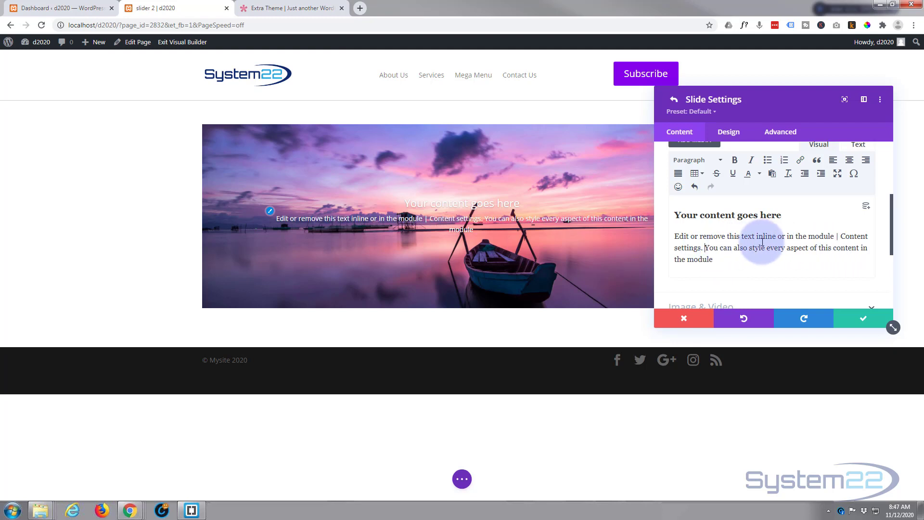
type("|")
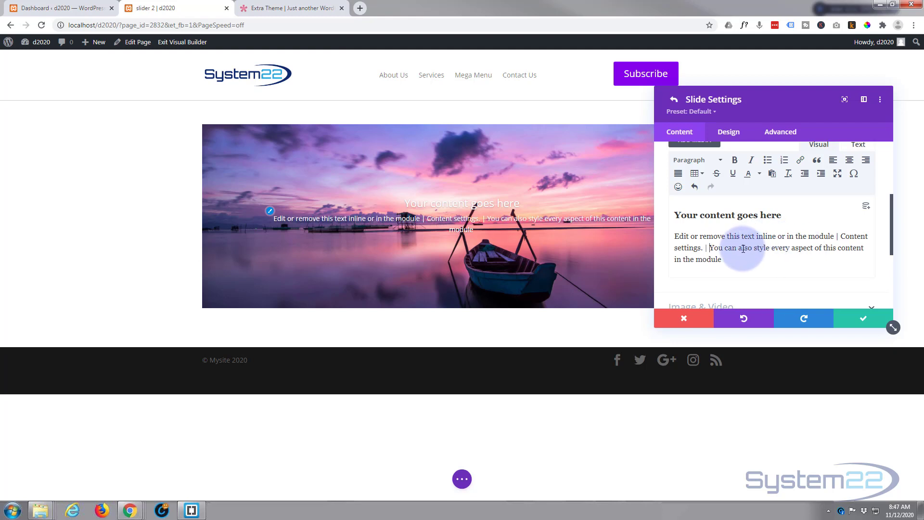
left_click_drag(708, 248, 738, 261)
type("11.12.20")
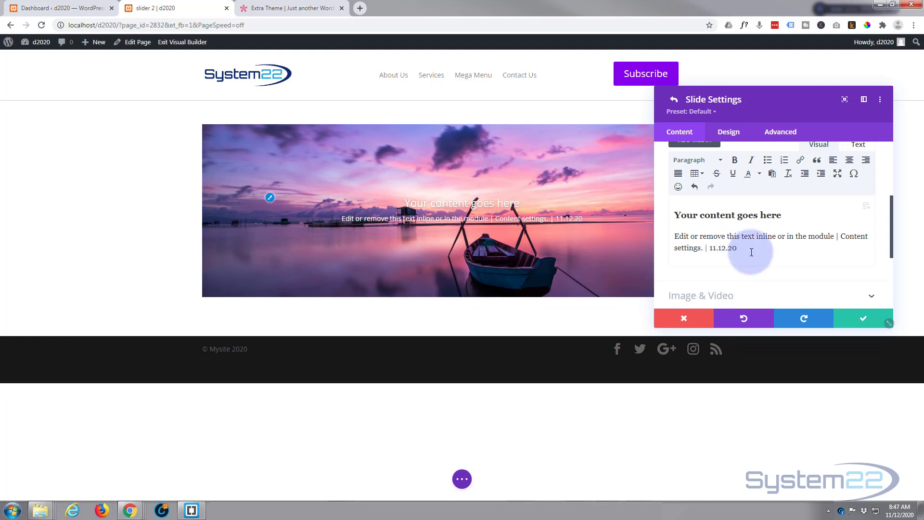
scroll(747, 245, "down", 1)
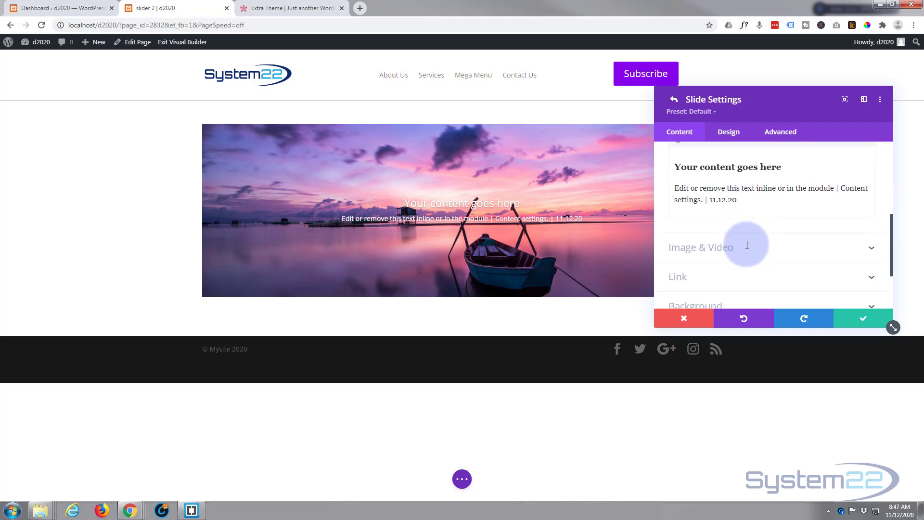
scroll(747, 245, "down", 1)
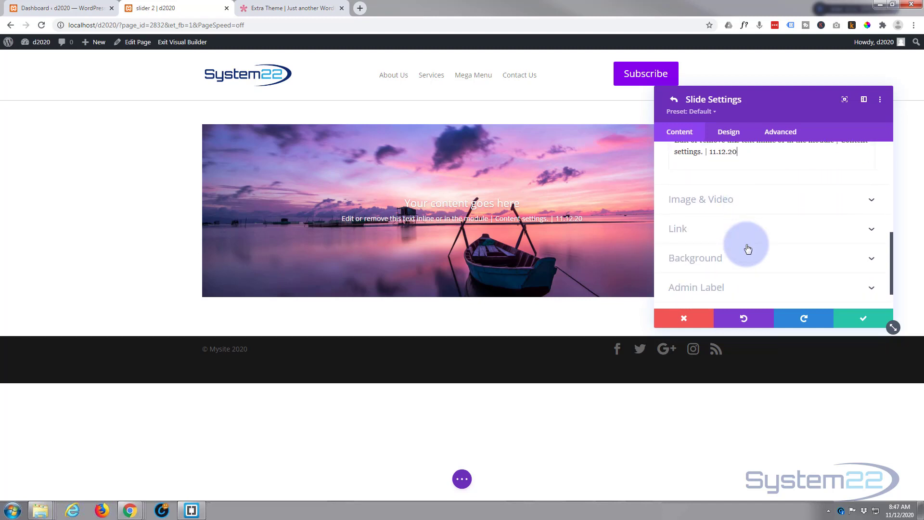
scroll(747, 249, "down", 1)
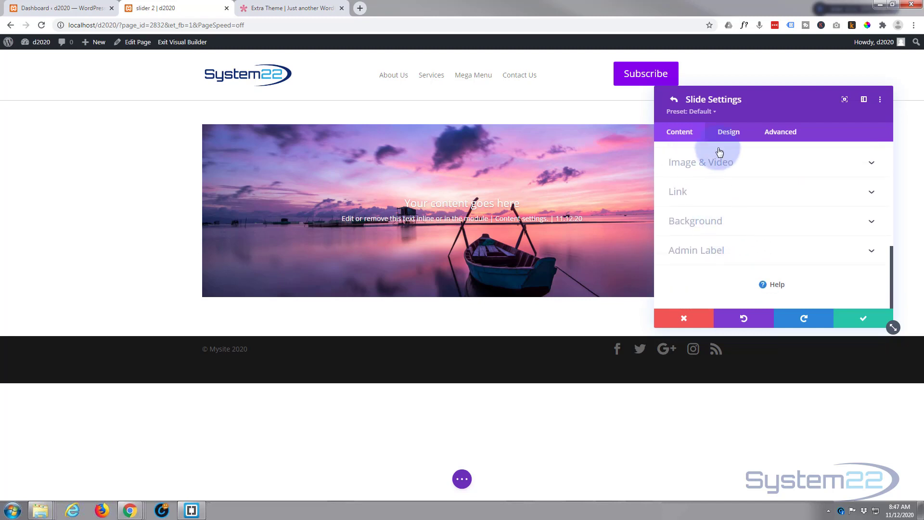
- Turn on a semi-transparent black text overlay for the slide
left_click(732, 137)
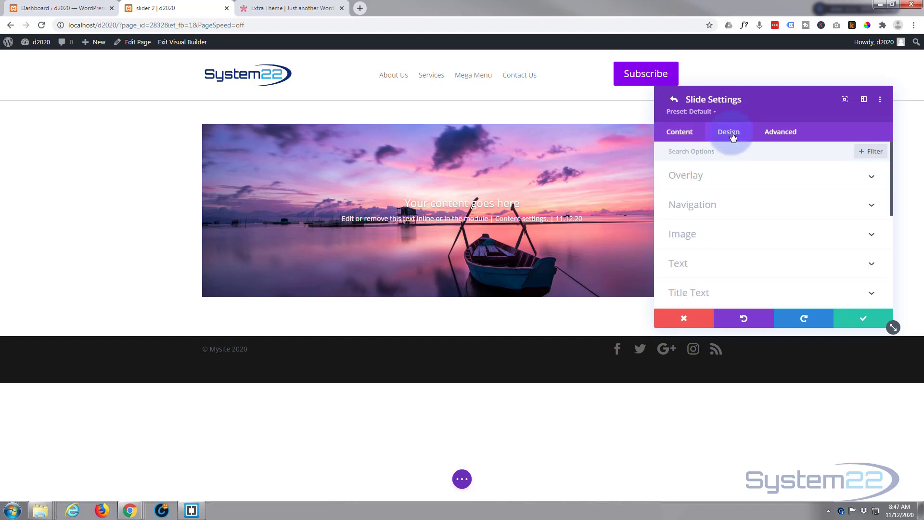
left_click(720, 181)
left_click(691, 247)
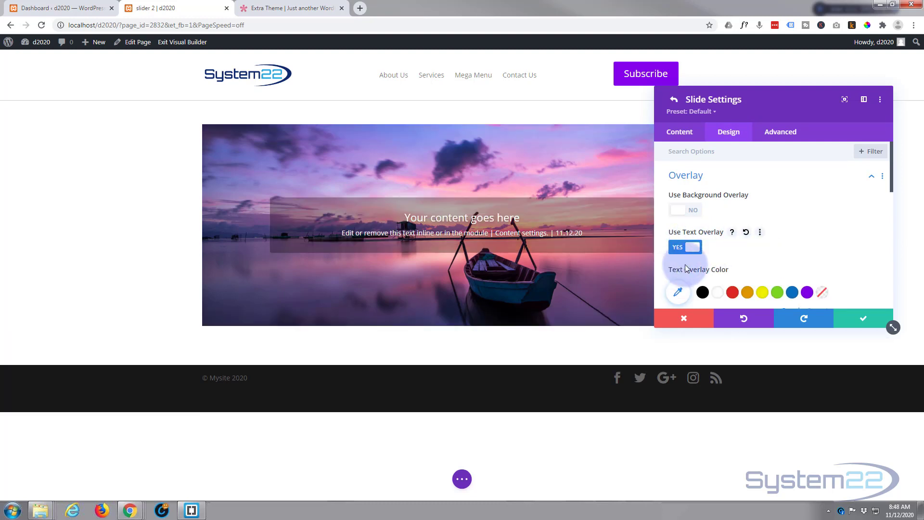
scroll(692, 250, "down", 1)
left_click(703, 247)
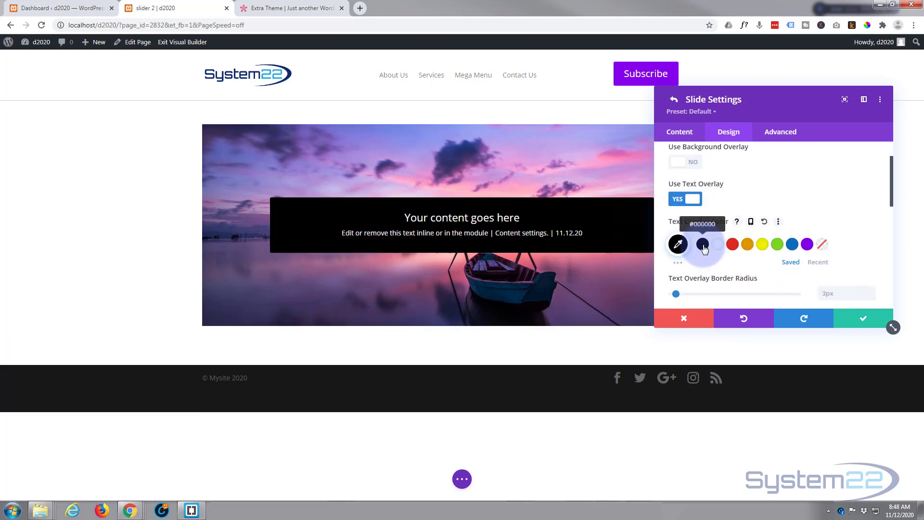
left_click(703, 244)
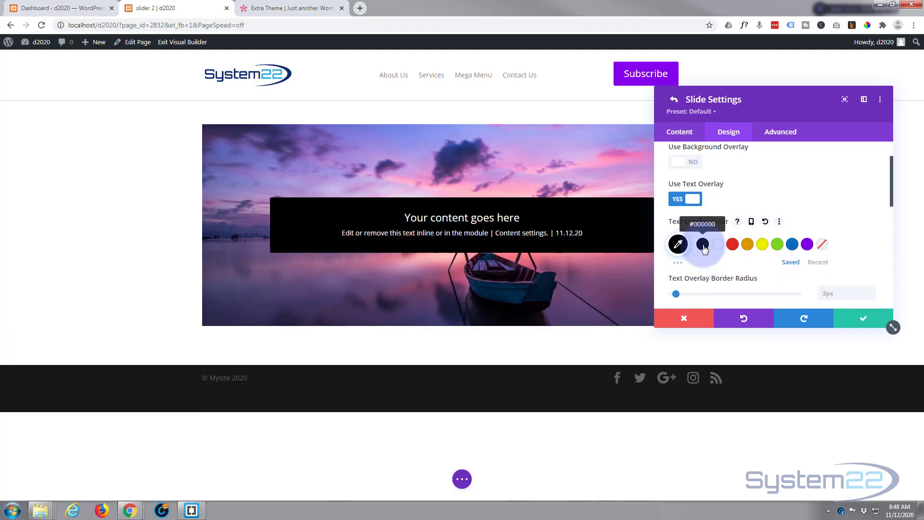
left_click(678, 245)
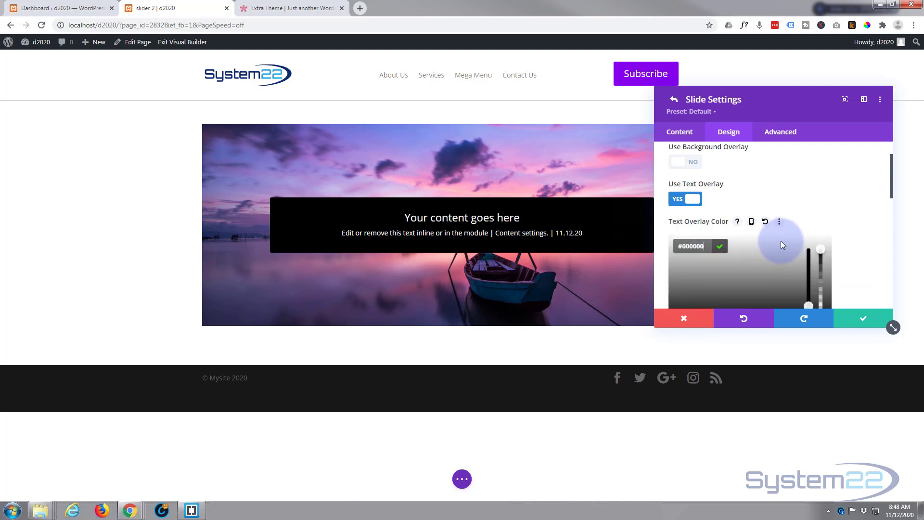
scroll(780, 241, "down", 1)
left_click_drag(821, 204, 823, 235)
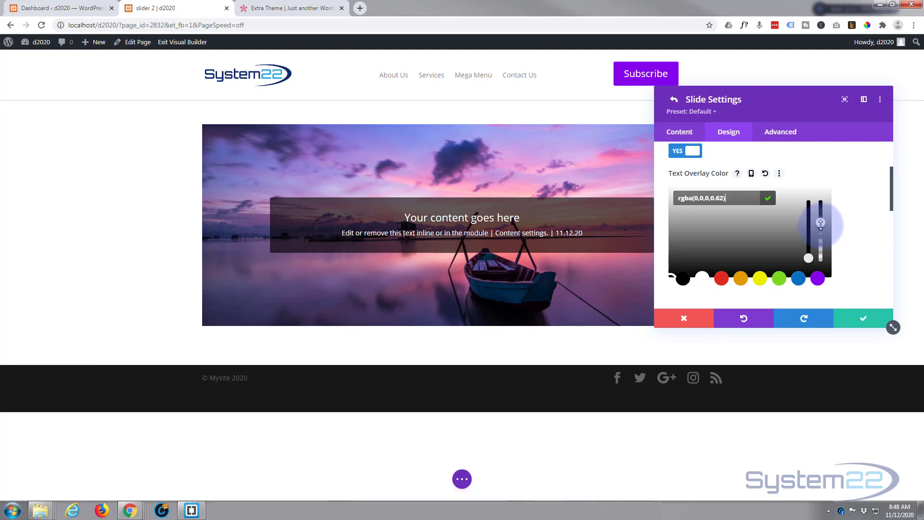
- Set the slide's text alignment to left
scroll(853, 230, "down", 3)
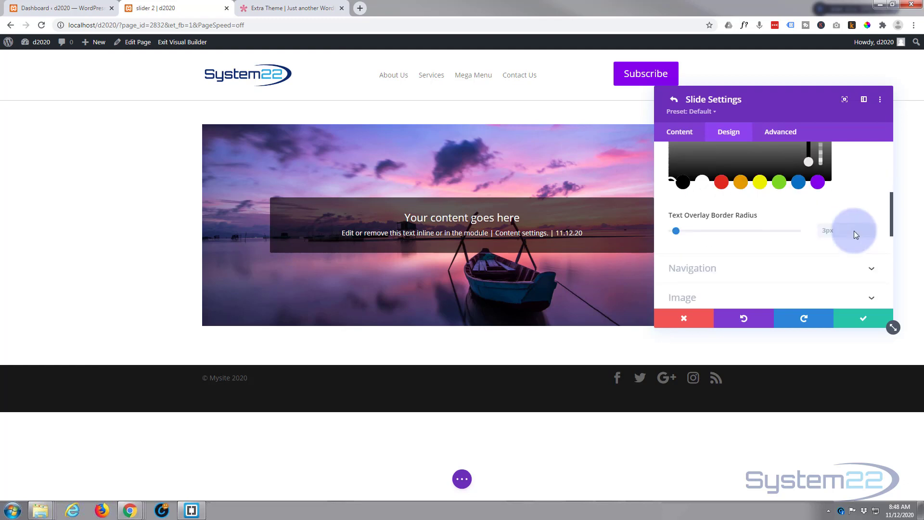
scroll(854, 230, "down", 1)
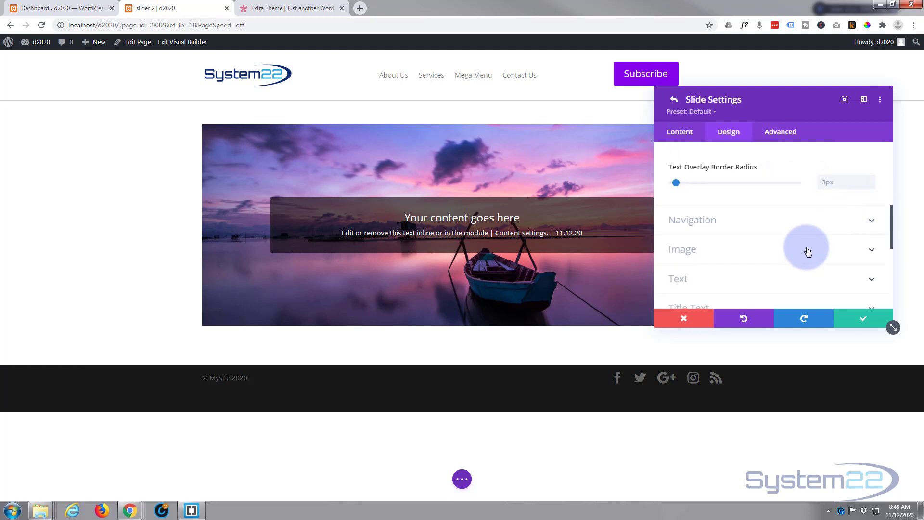
scroll(779, 252, "down", 2)
left_click(757, 239)
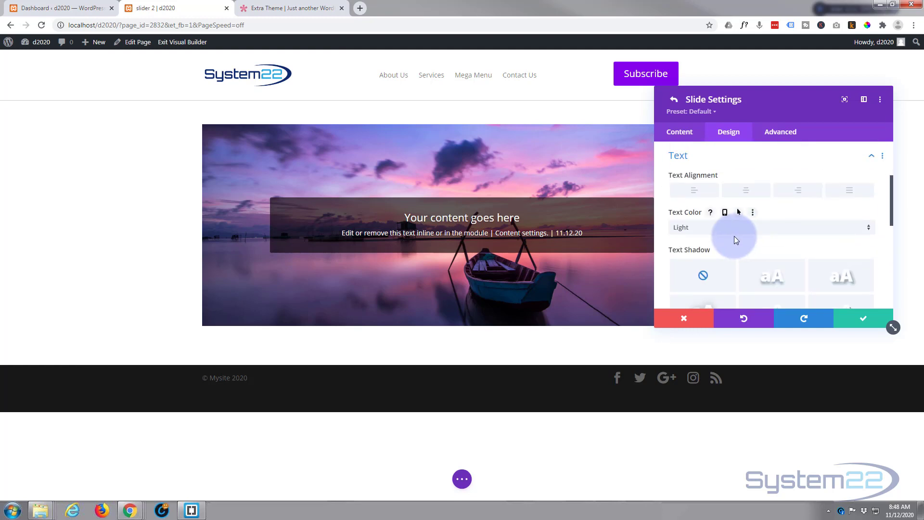
left_click(697, 190)
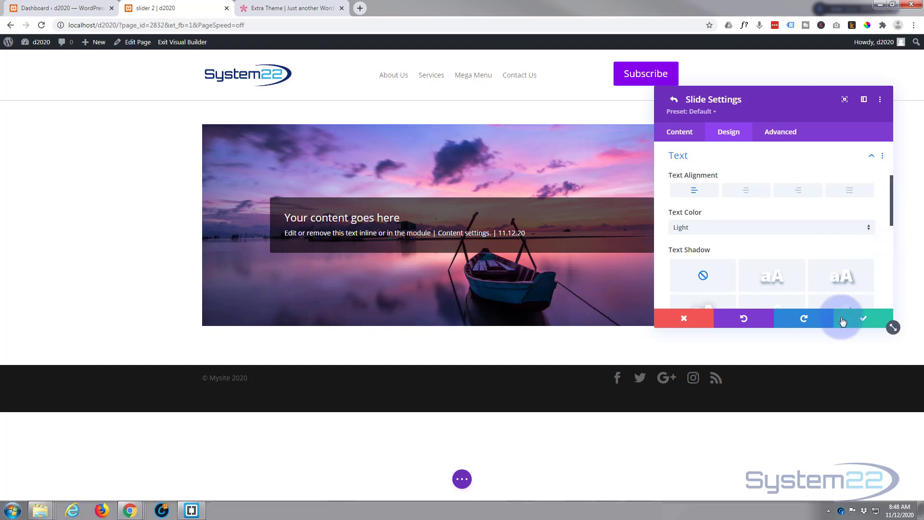
- Save the slide and slider settings, then publish the 'slider 2' page
left_click(859, 321)
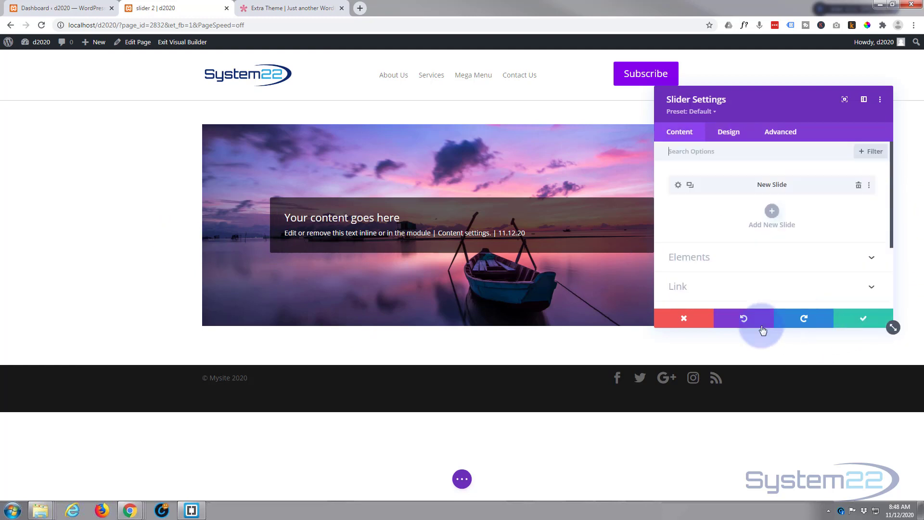
left_click(863, 321)
left_click(462, 478)
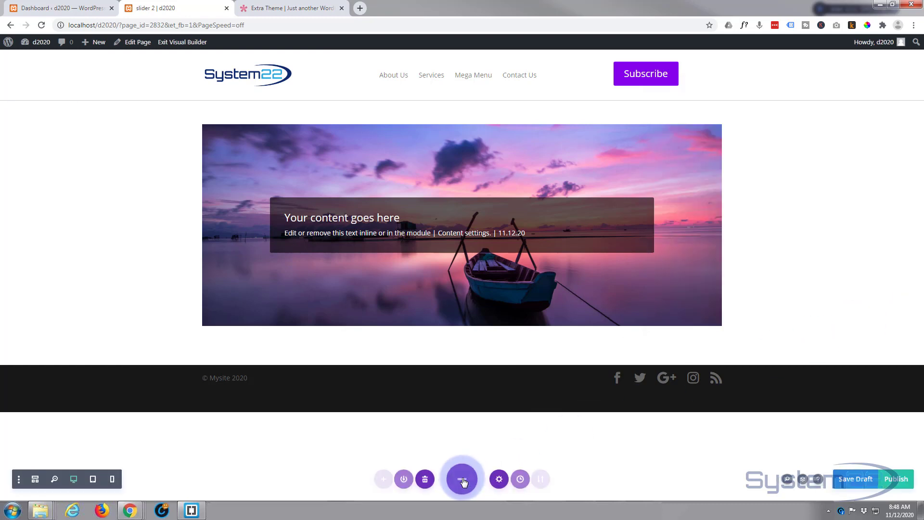
left_click(891, 479)
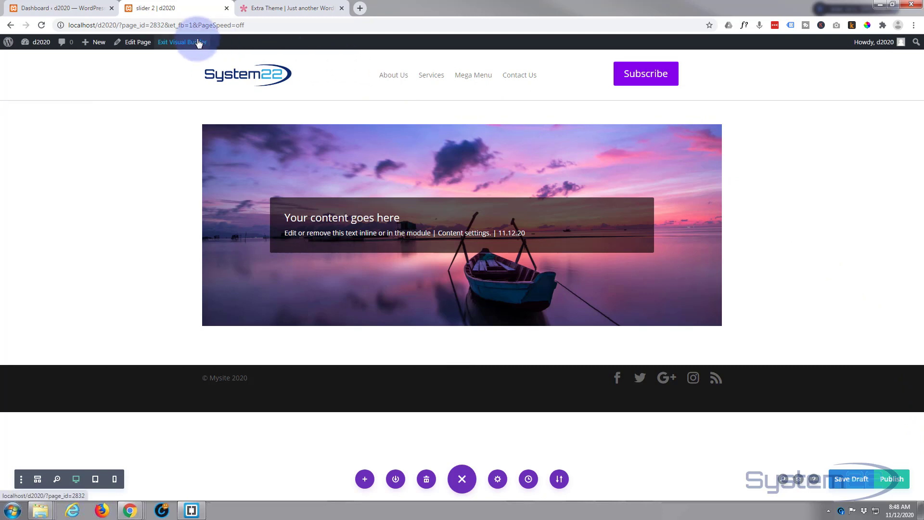
- In the Customizer, set 'slider 2' as the static homepage, then open Additional CSS
left_click(33, 8)
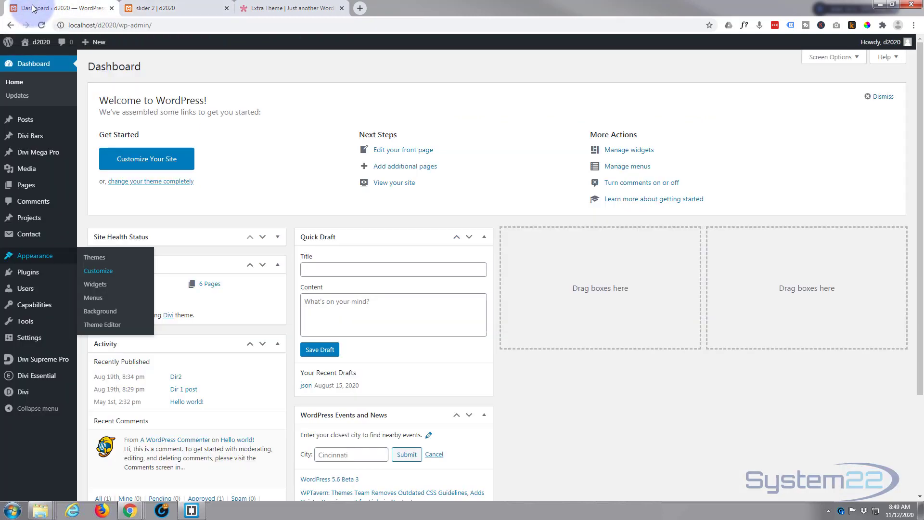
left_click(100, 275)
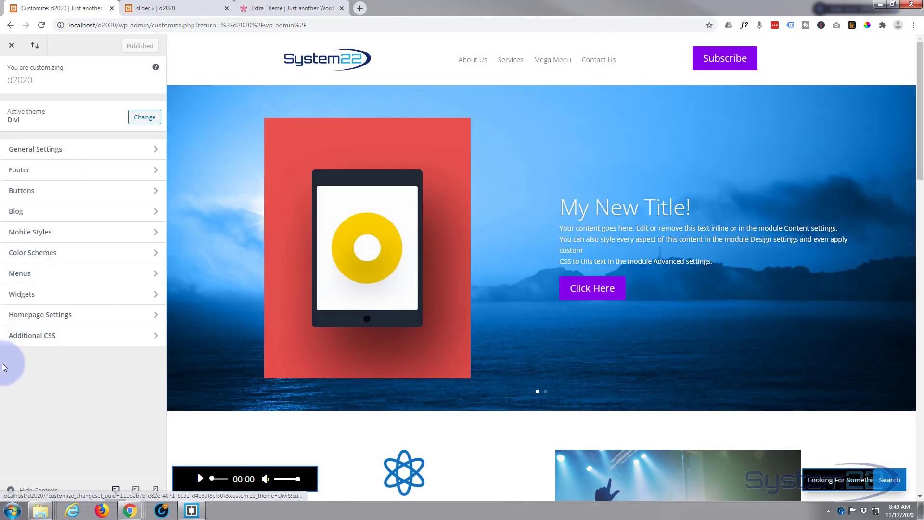
left_click(111, 316)
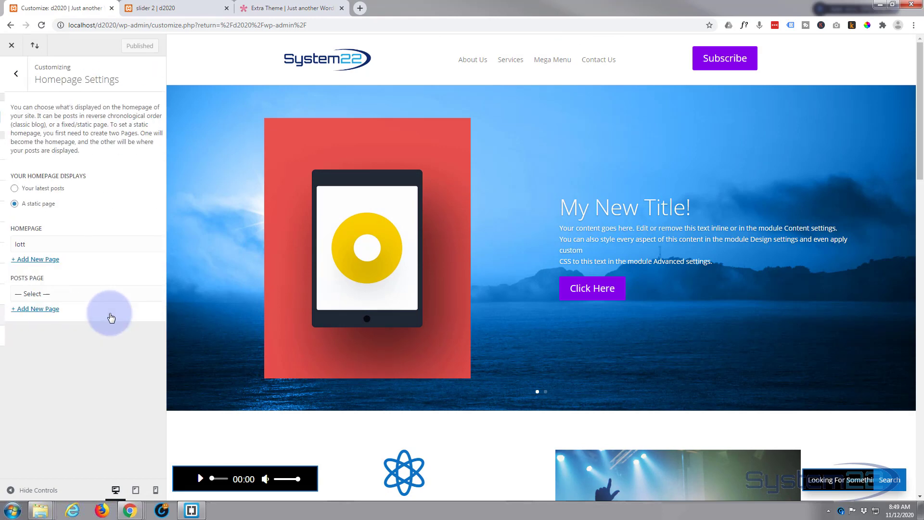
left_click(30, 245)
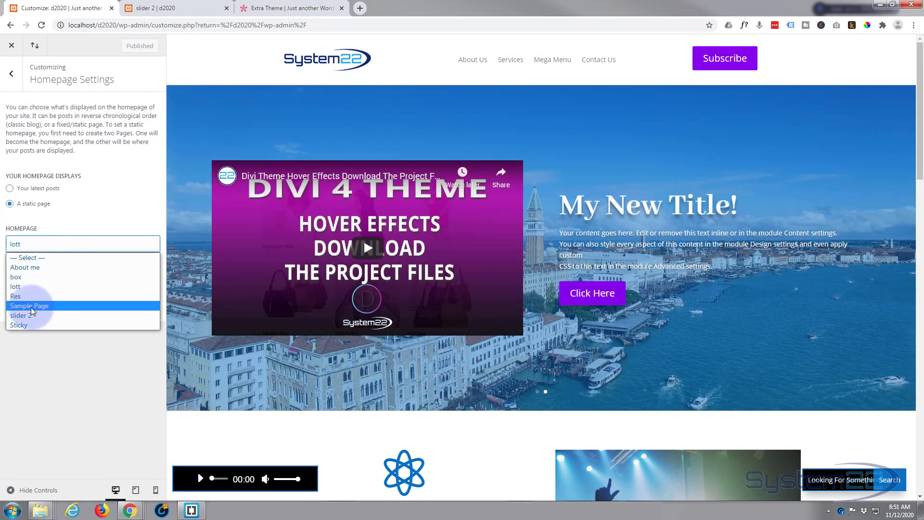
left_click(30, 314)
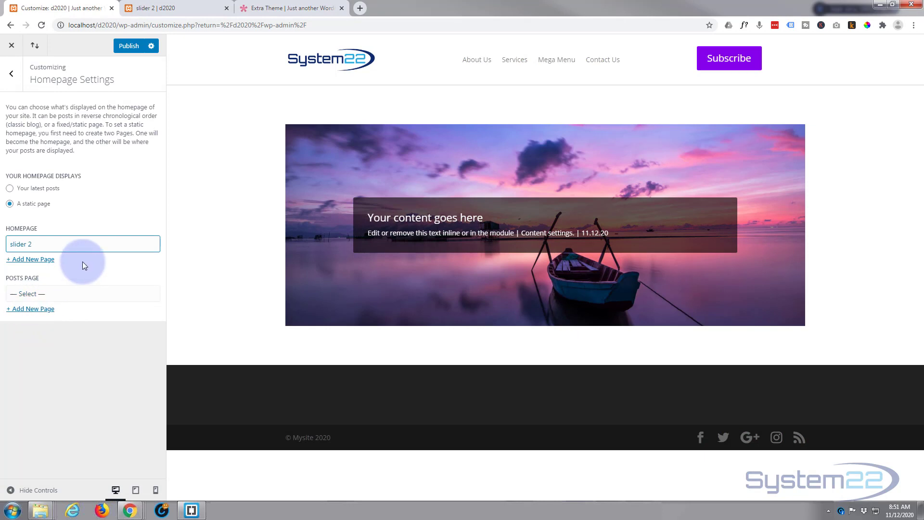
left_click(3, 72)
left_click(49, 338)
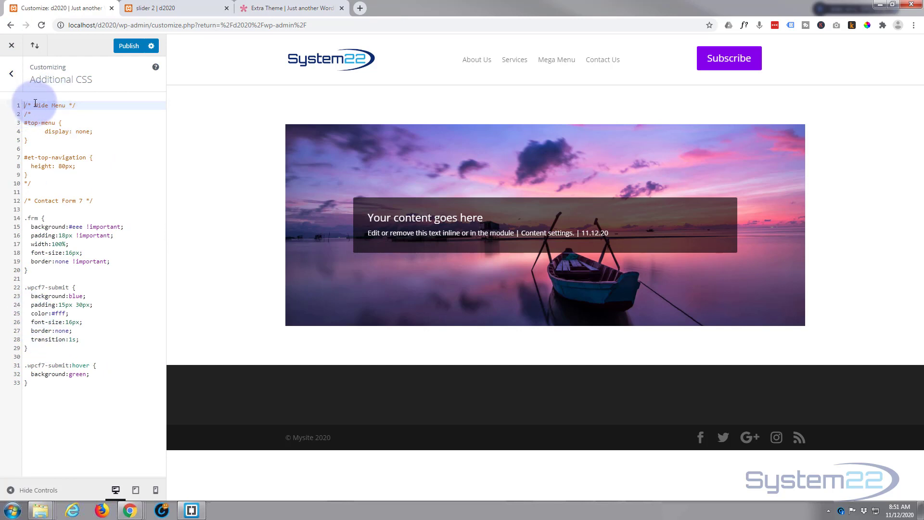
- Add a '/* Custom Slider */' comment line above the existing Additional CSS
key("Return")
key("Return")
key("Up")
key("Up")
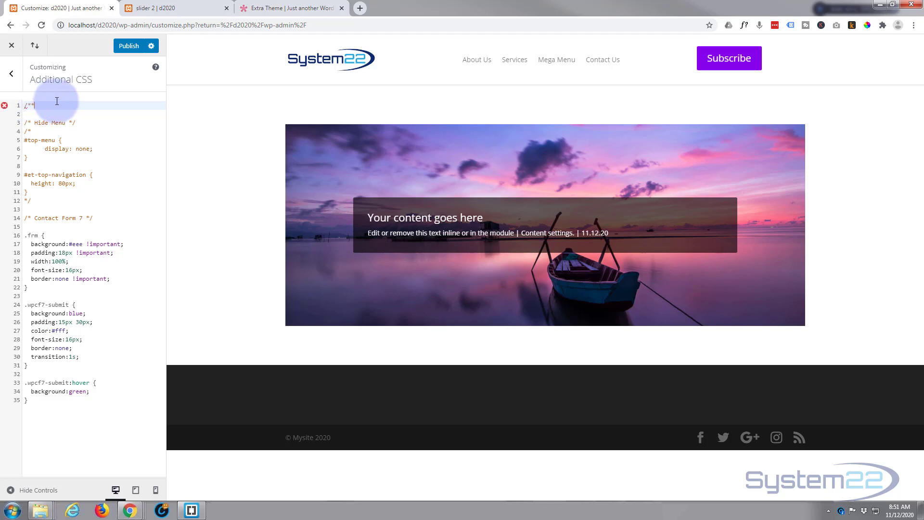
type("/**/")
type("  Custom")
type(" Slider")
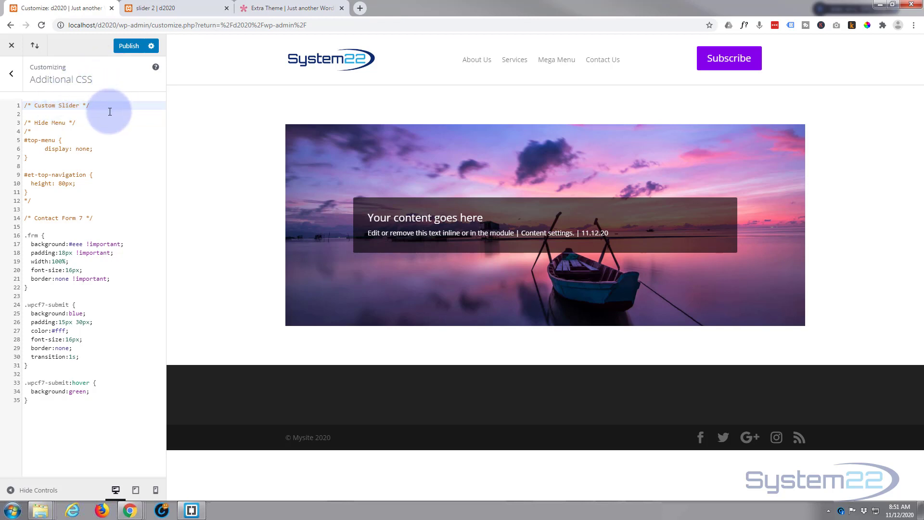
right_click(398, 233)
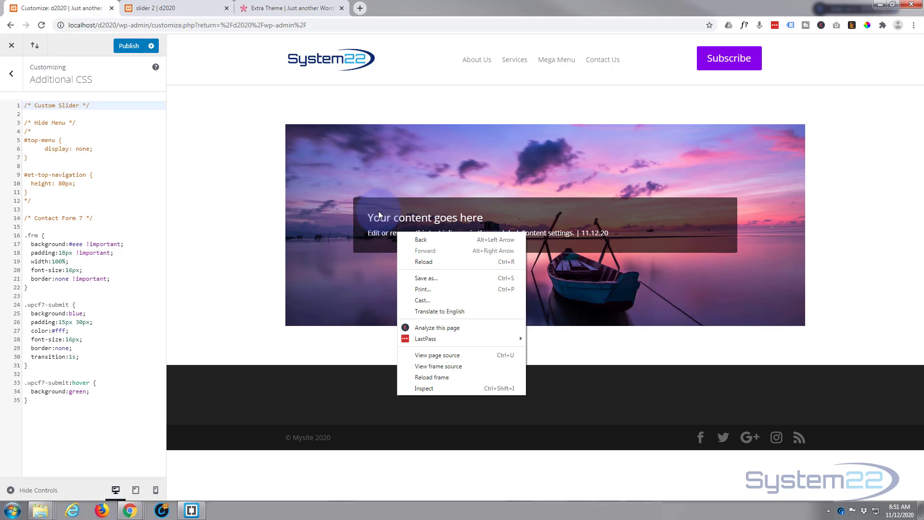
- Inspect the slide caption and add padding: 0 to the .et_pb_slide_description rule
right_click(379, 218)
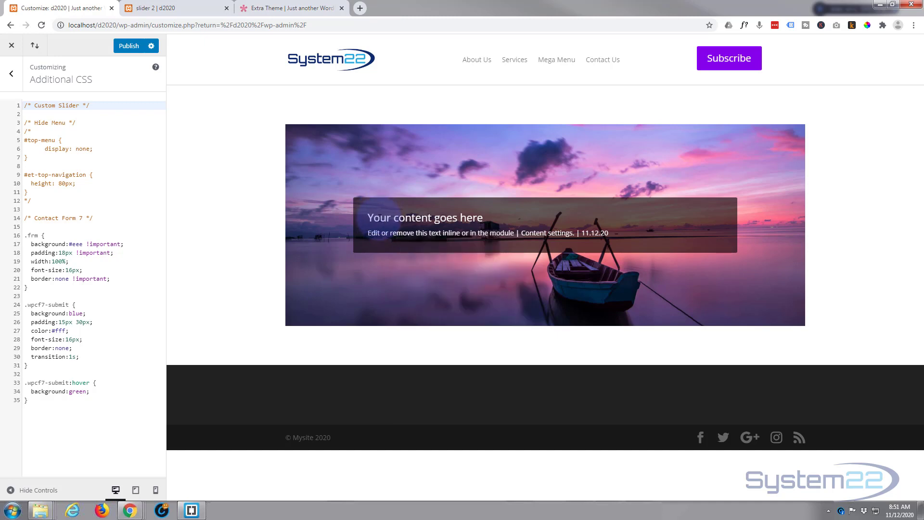
left_click(409, 376)
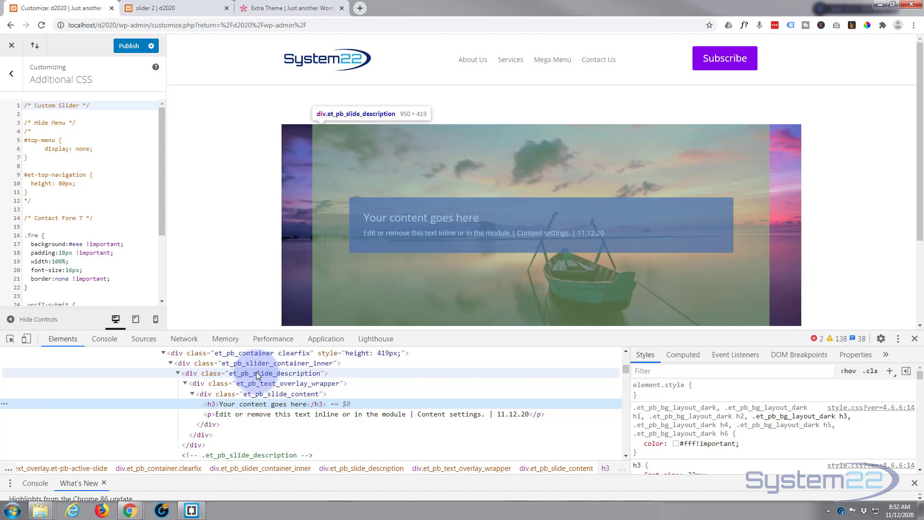
left_click(259, 374)
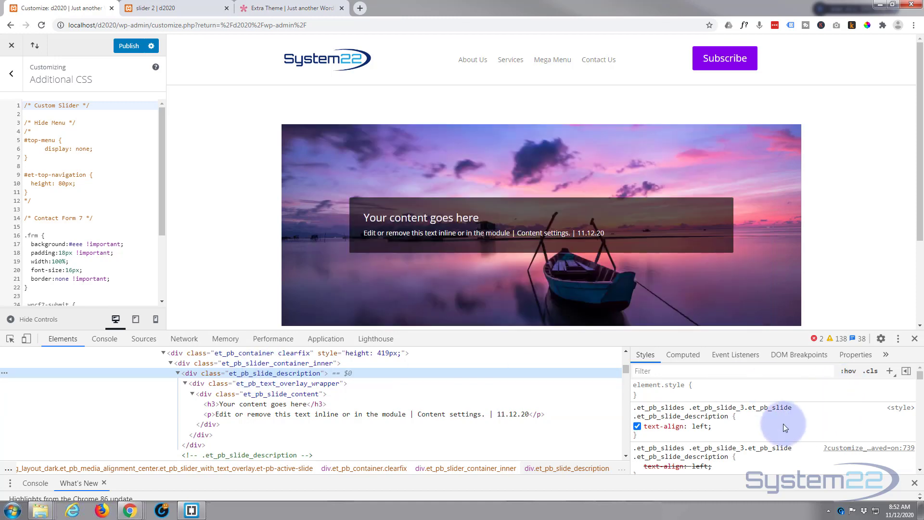
left_click(738, 416)
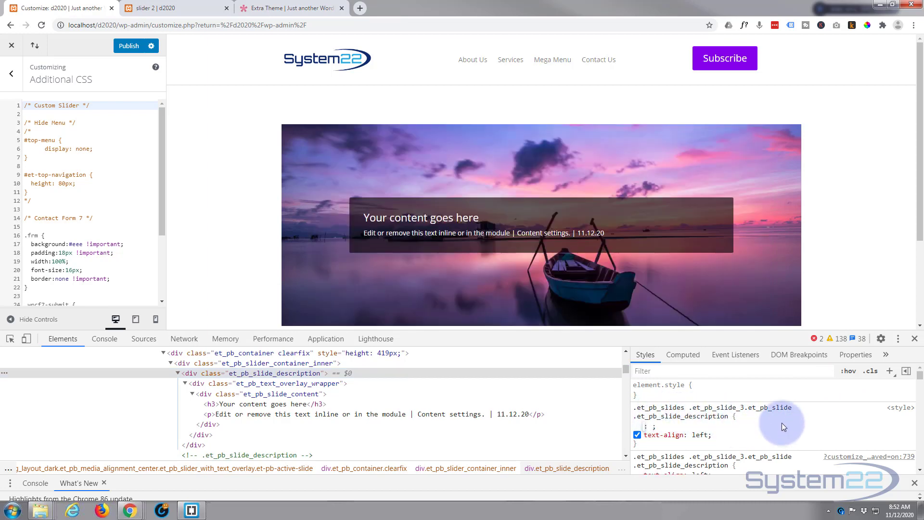
type("padding")
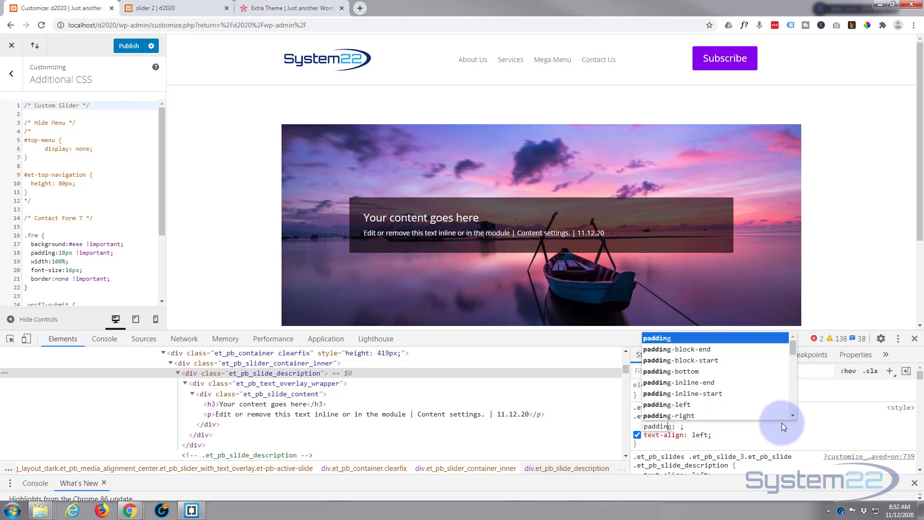
key("Tab")
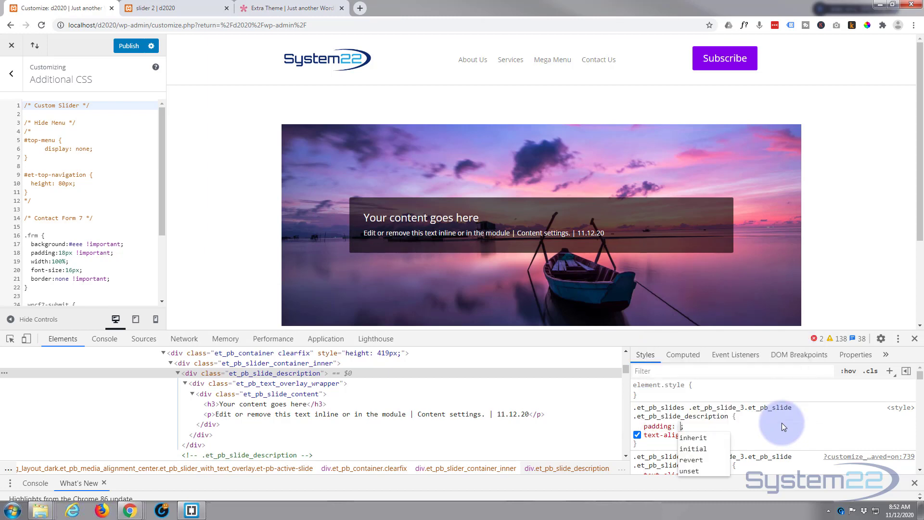
type("0")
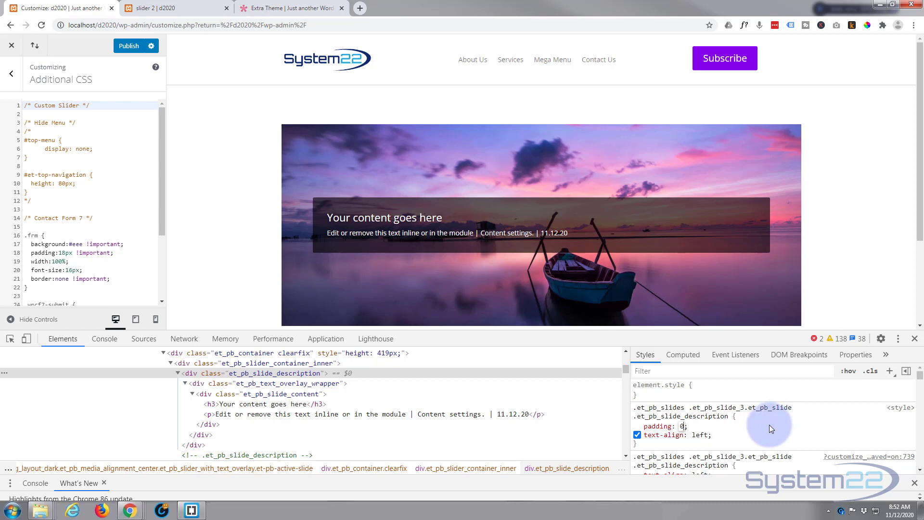
key("BackSpace")
key("Return")
- Make the slide description padding 0 !important
scroll(771, 425, "down", 1)
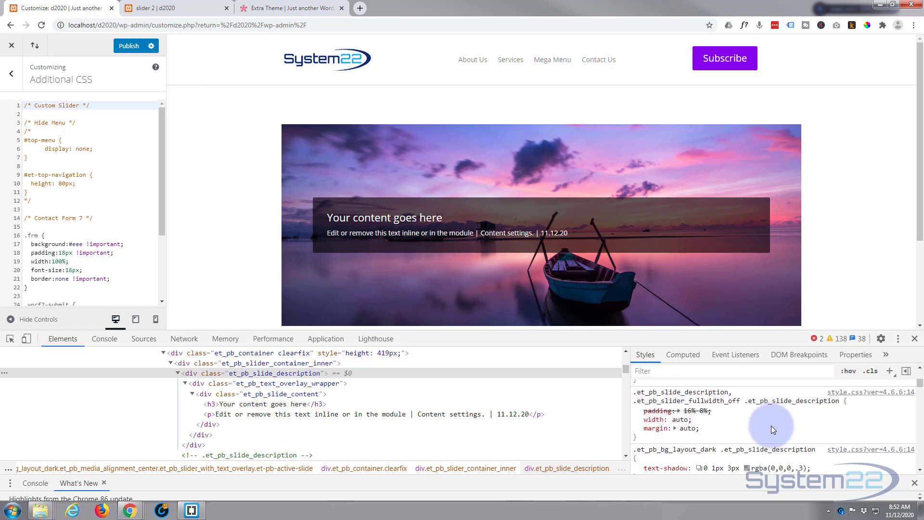
mouse_move(698, 423)
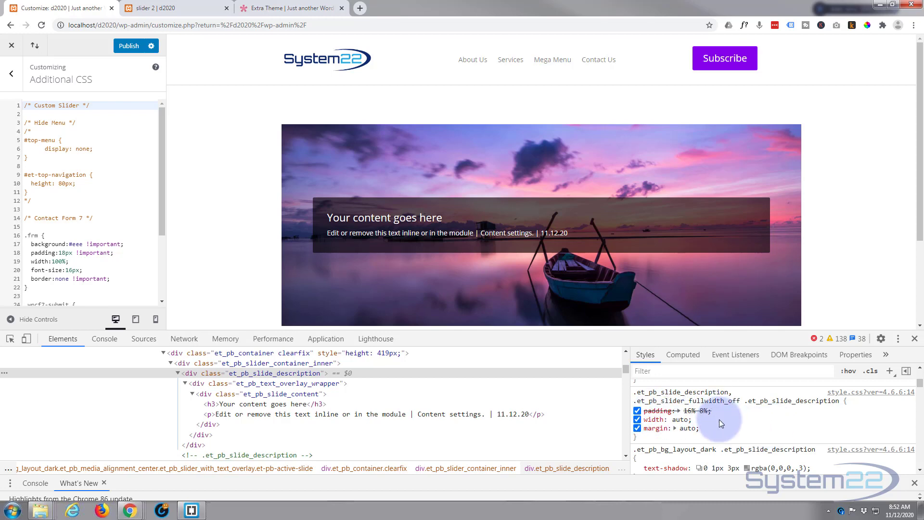
scroll(719, 419, "up", 3)
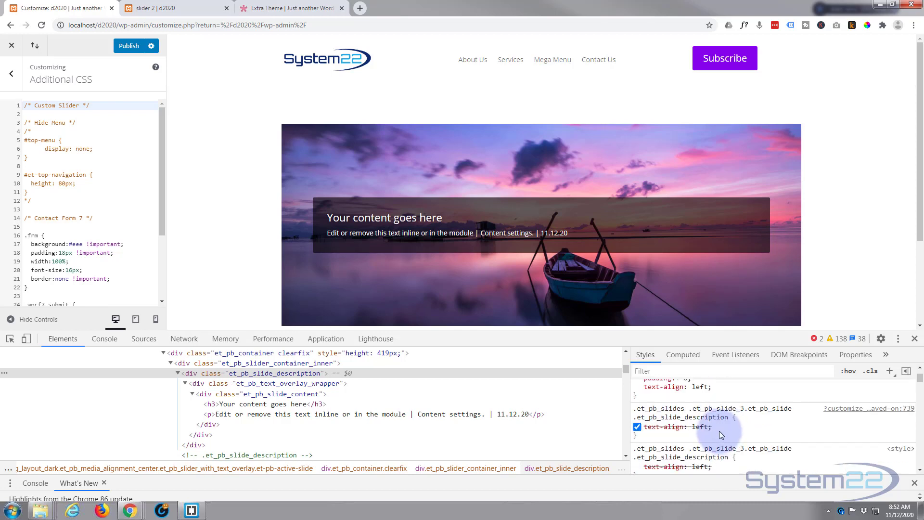
scroll(719, 431, "up", 1)
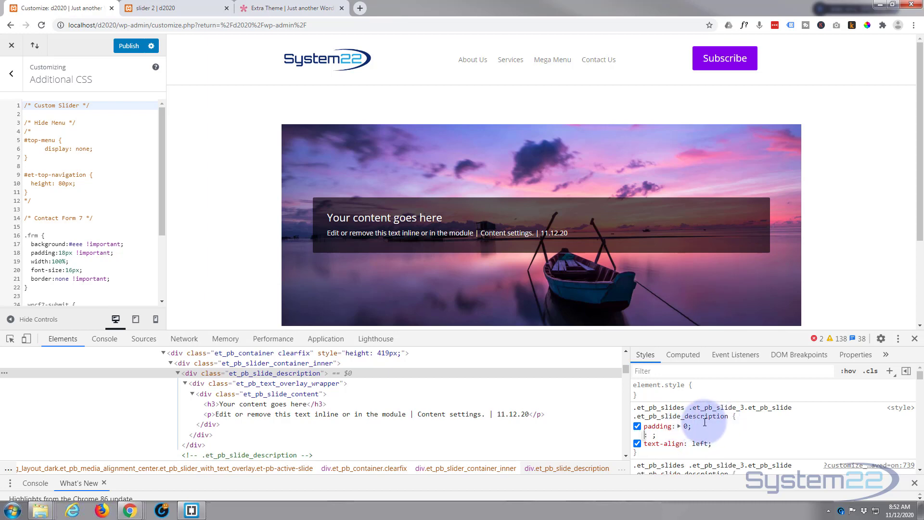
left_click(684, 427)
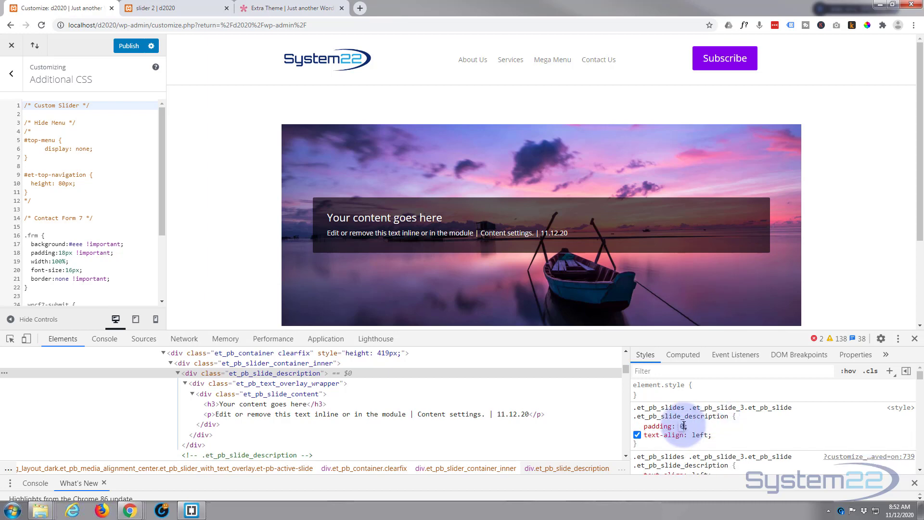
type("!imp")
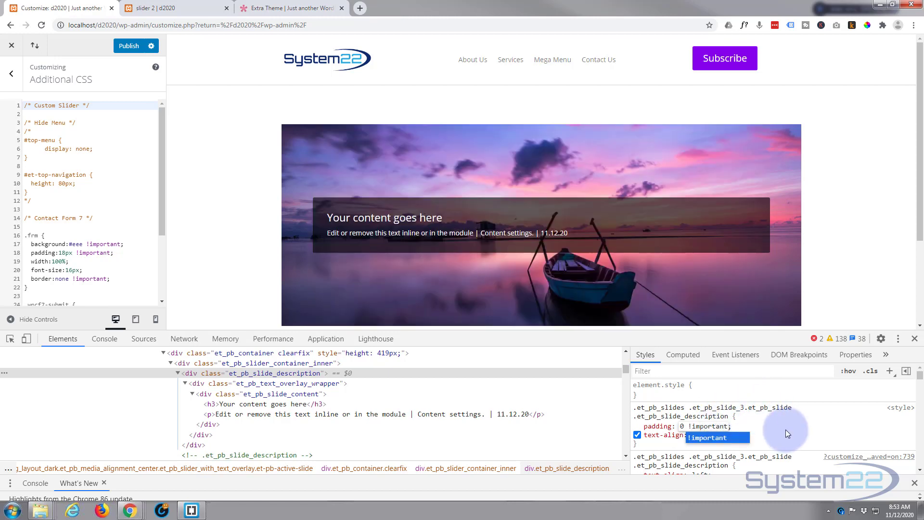
type("ortant")
key("Return")
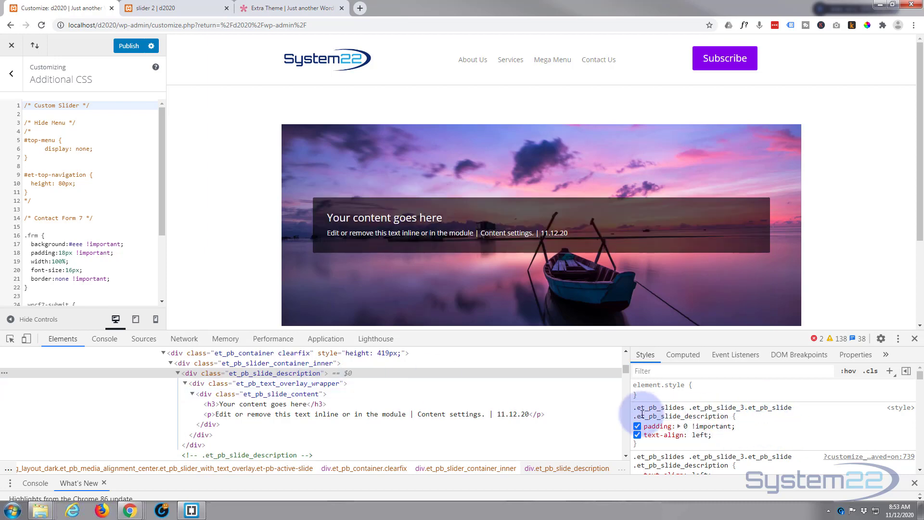
- Paste the .et_pb_slide_description rule under the Custom Slider comment and strip its parent selectors
left_click_drag(634, 408, 682, 443)
key("ctrl+c")
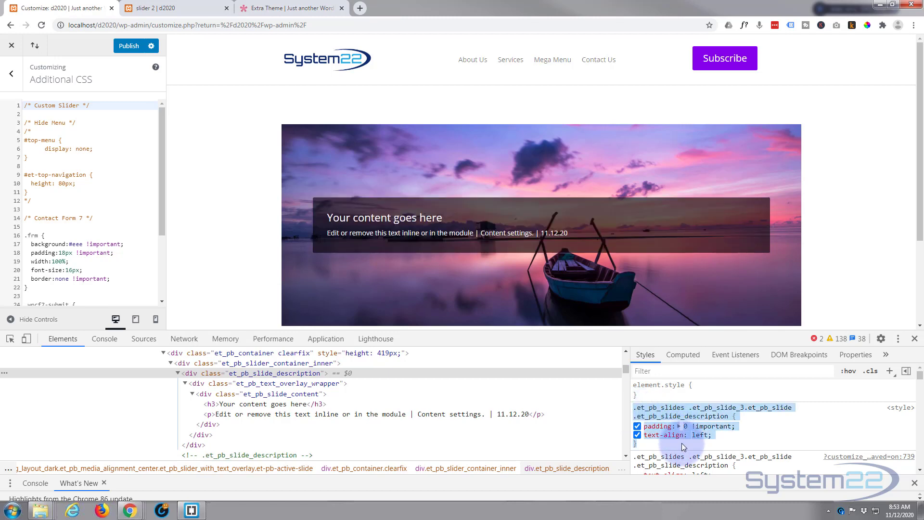
left_click(93, 106)
key("Return")
key("Return")
key("ctrl+v")
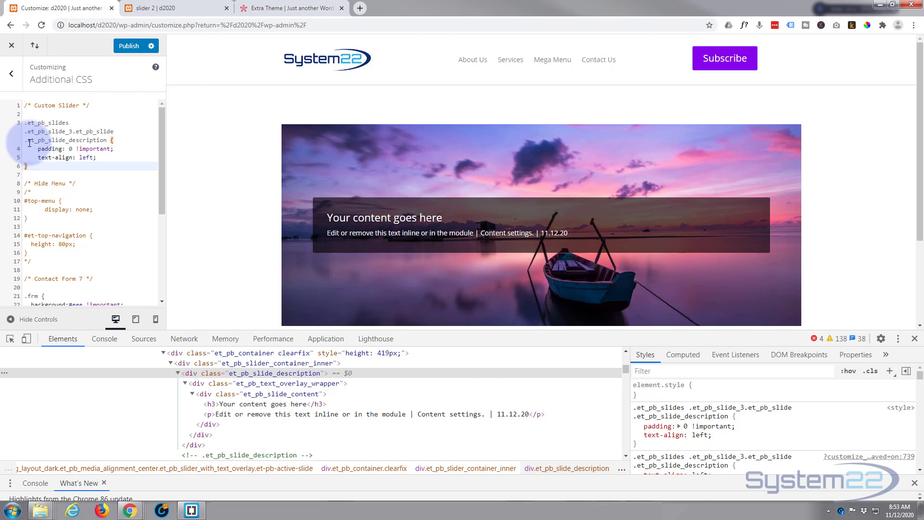
left_click_drag(26, 140, 119, 132)
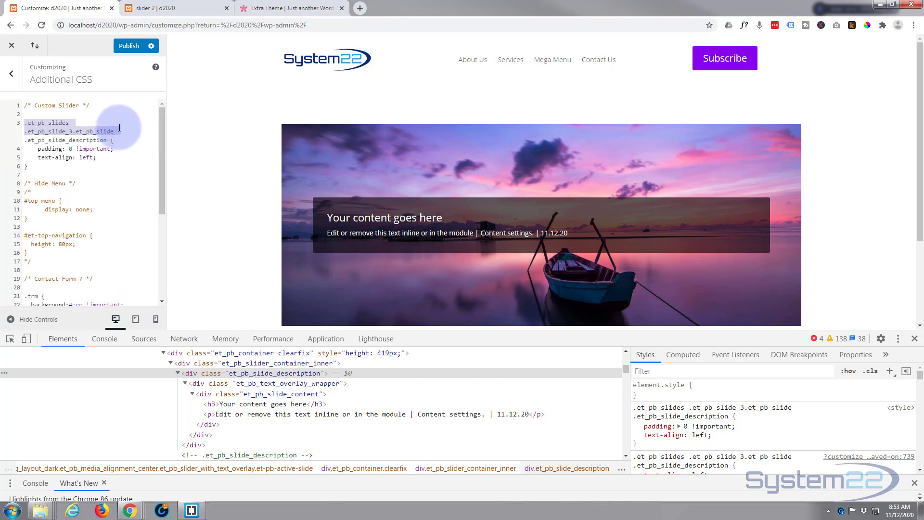
key("BackSpace")
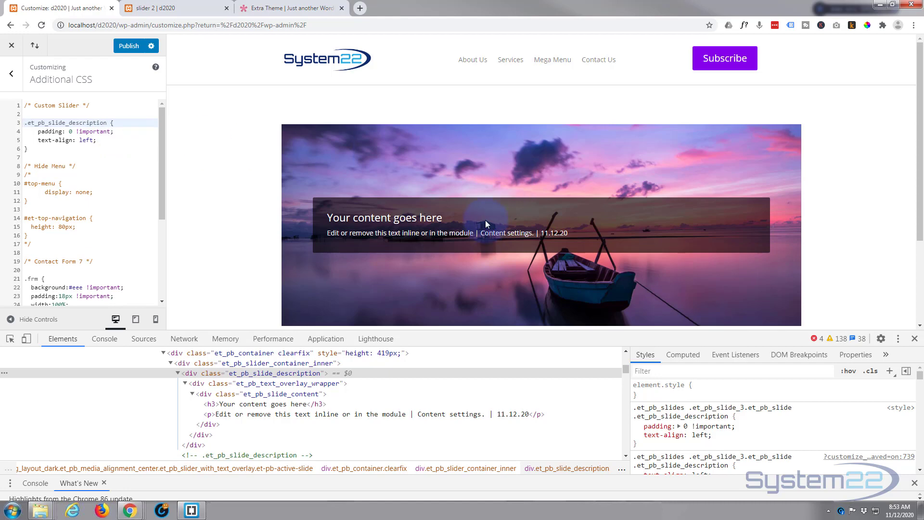
- Change vertical-align from middle to bottom !important on .et_pb_slides .et_pb_slider_container_inner, then select the rule
scroll(355, 405, "up", 2)
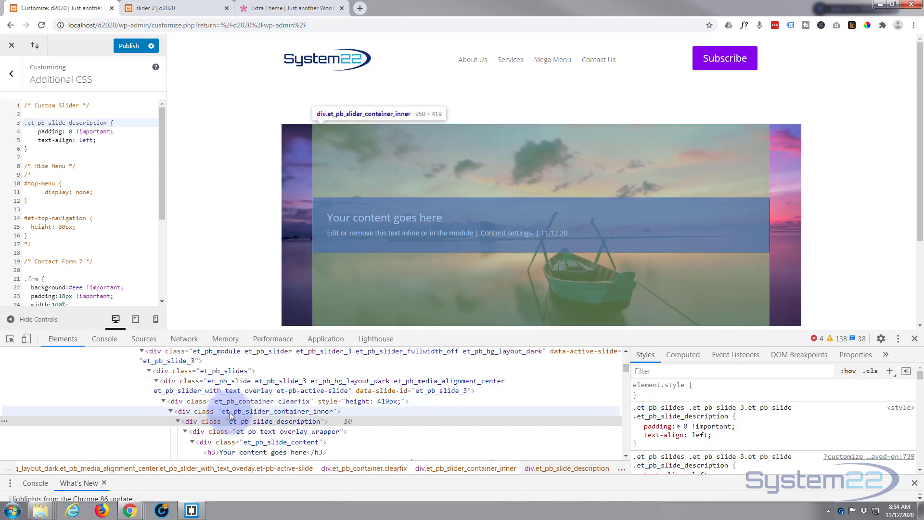
left_click(269, 412)
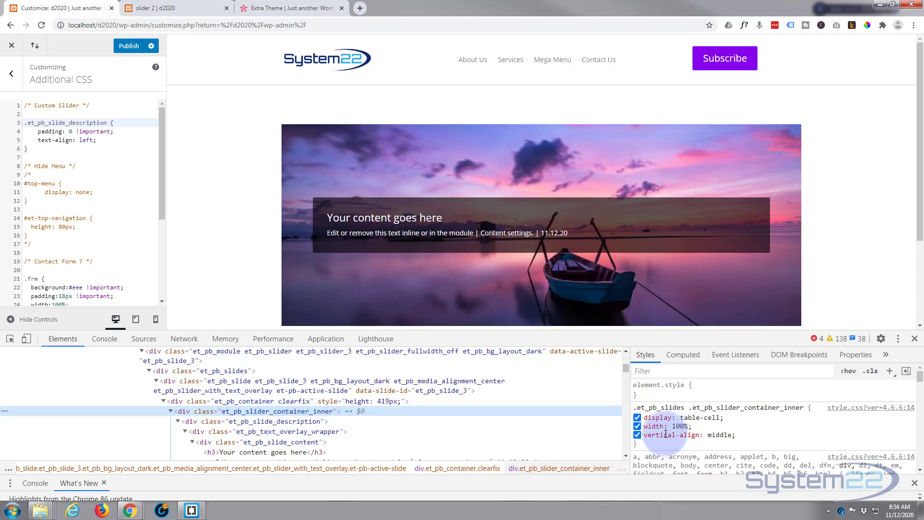
left_click(716, 434)
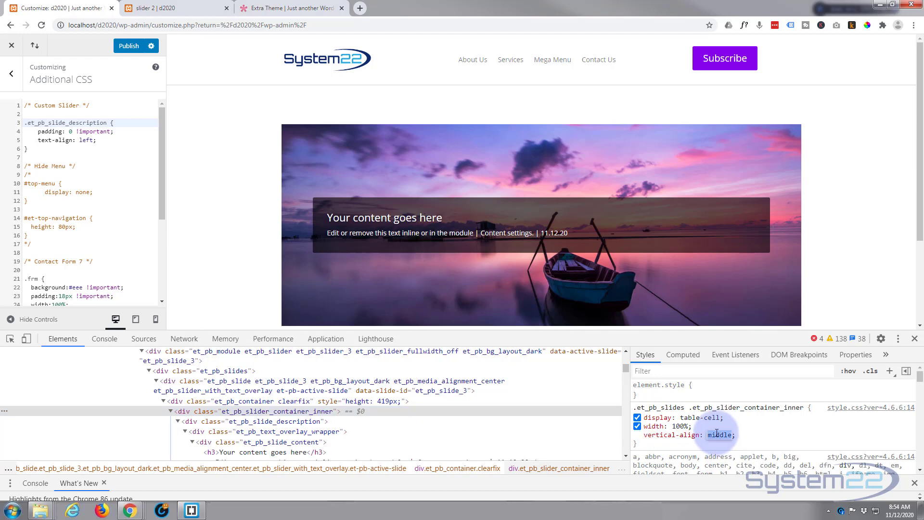
type("bottom")
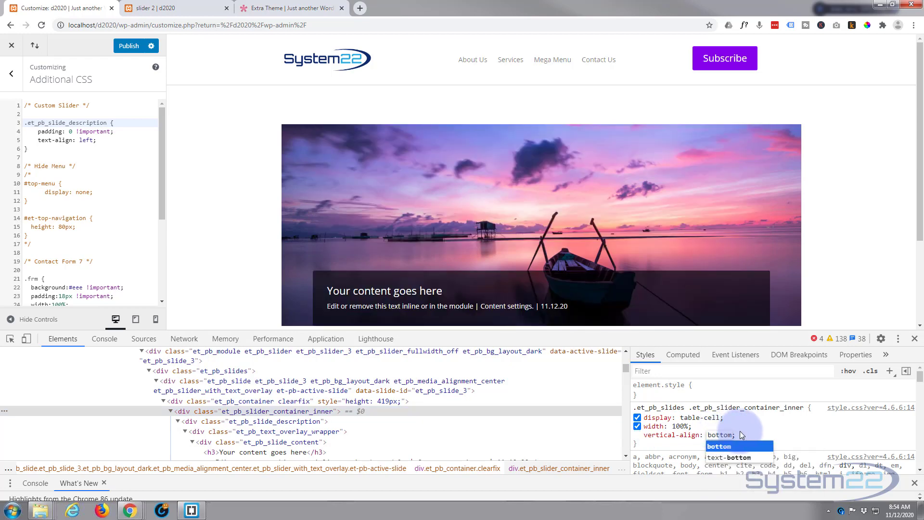
key("Right")
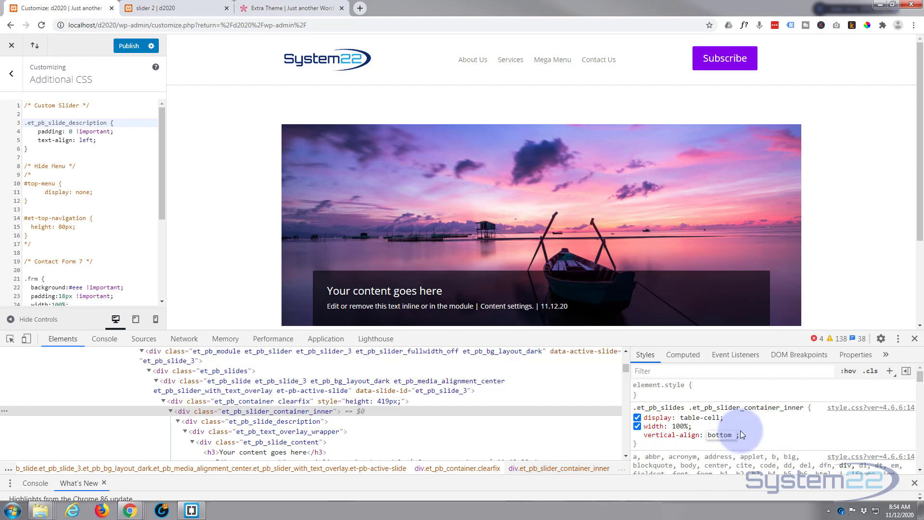
type("!important")
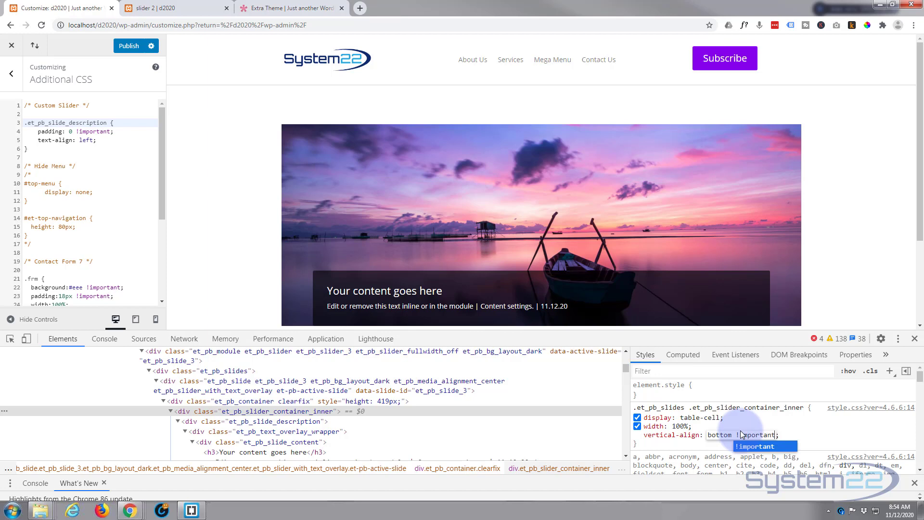
key("Return")
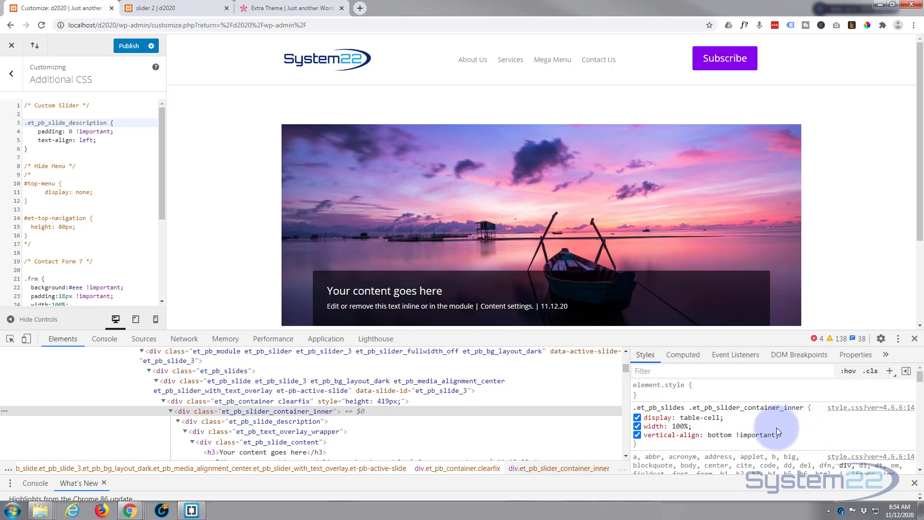
left_click(643, 444)
key("Escape")
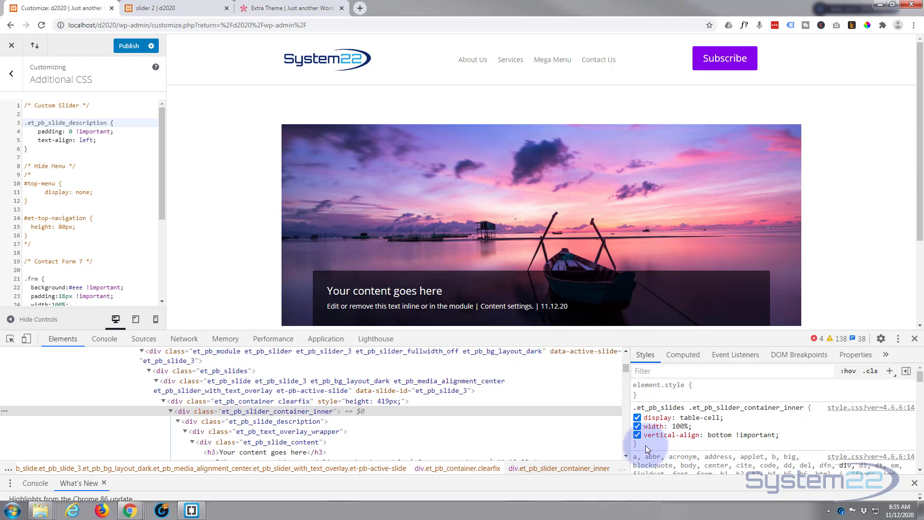
left_click_drag(646, 446, 632, 411)
key("ctrl+c")
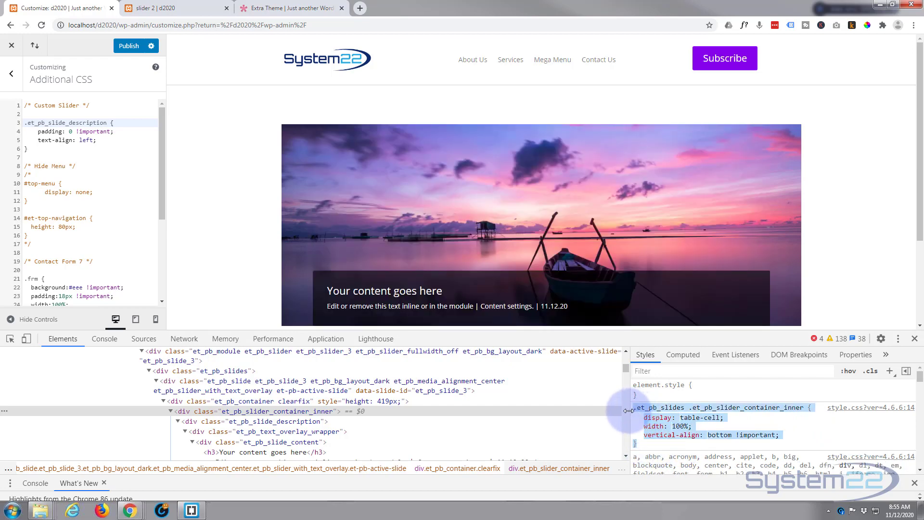
- Paste the container rule after line 6 and delete its display: table-cell and width: 100% lines
left_click(36, 148)
key("Return")
key("Return")
key("ctrl+v")
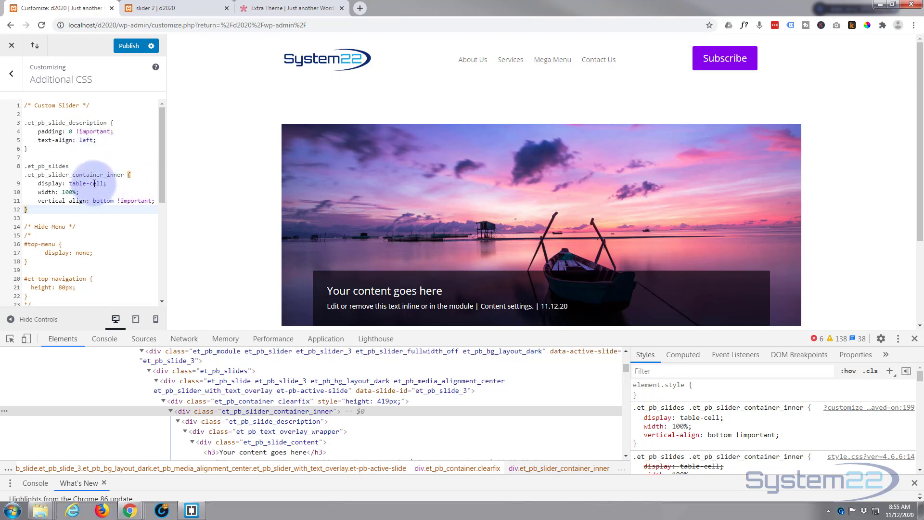
triple_click(132, 183)
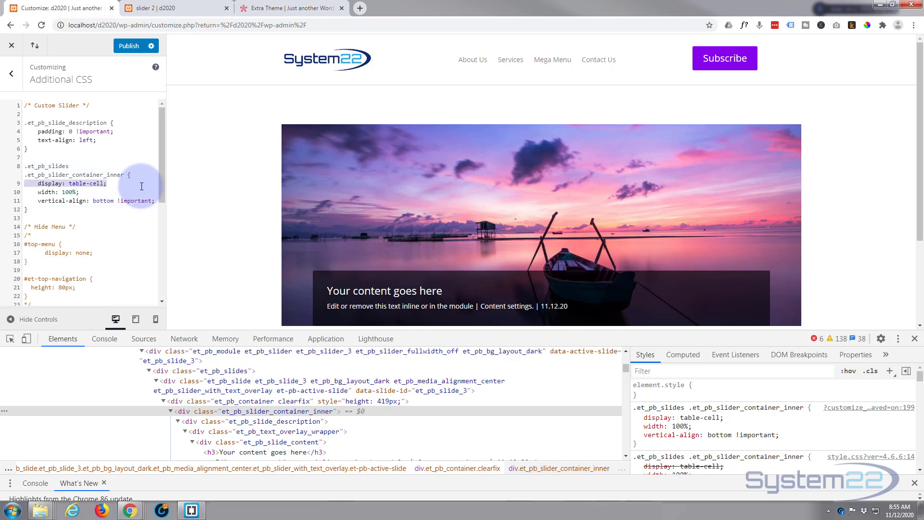
left_click_drag(141, 186, 143, 191)
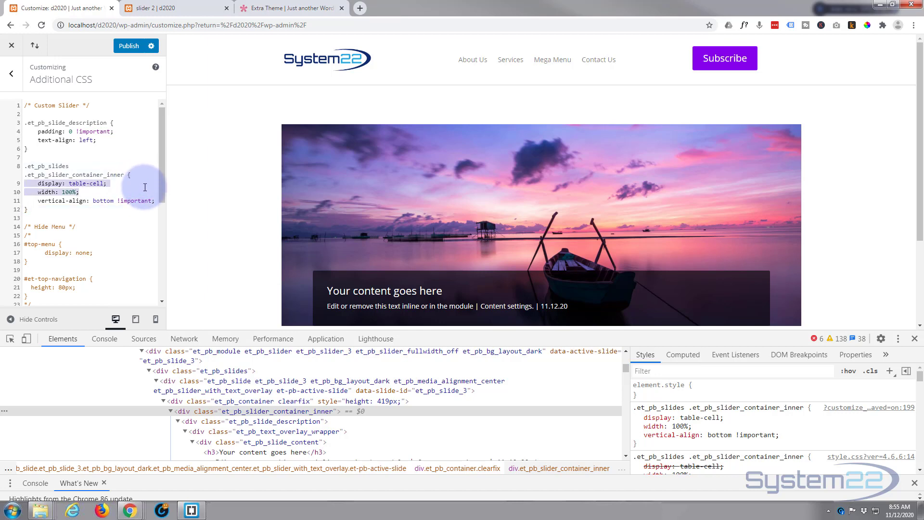
key("BackSpace")
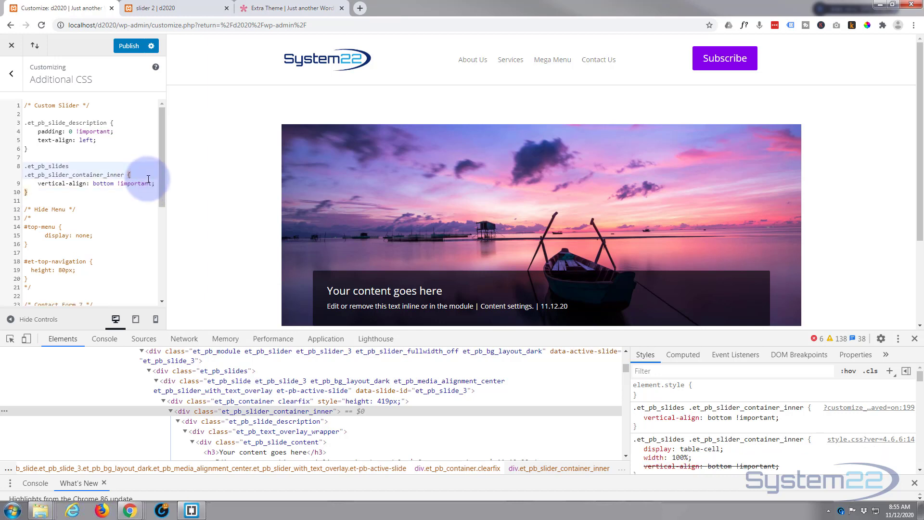
scroll(459, 217, "down", 1)
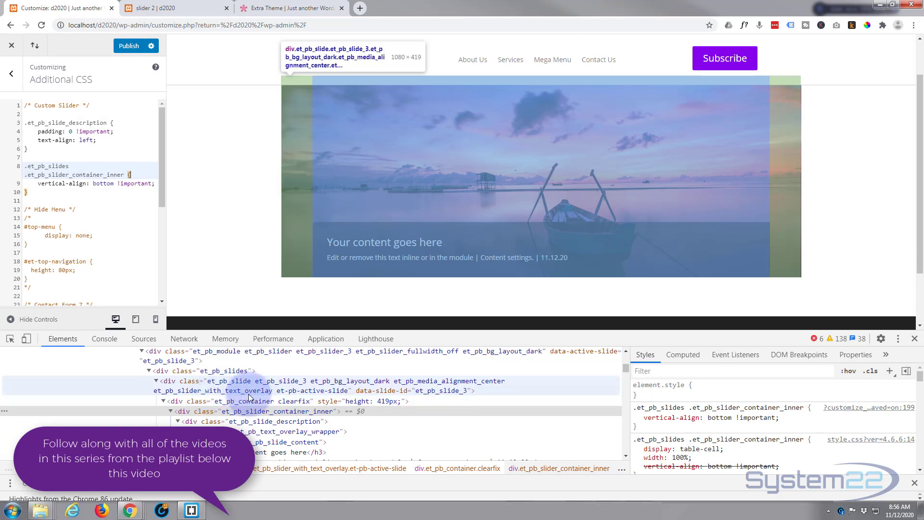
- In DevTools, change the .et_pb_slide padding from 6% to 0 !important
left_click(267, 392)
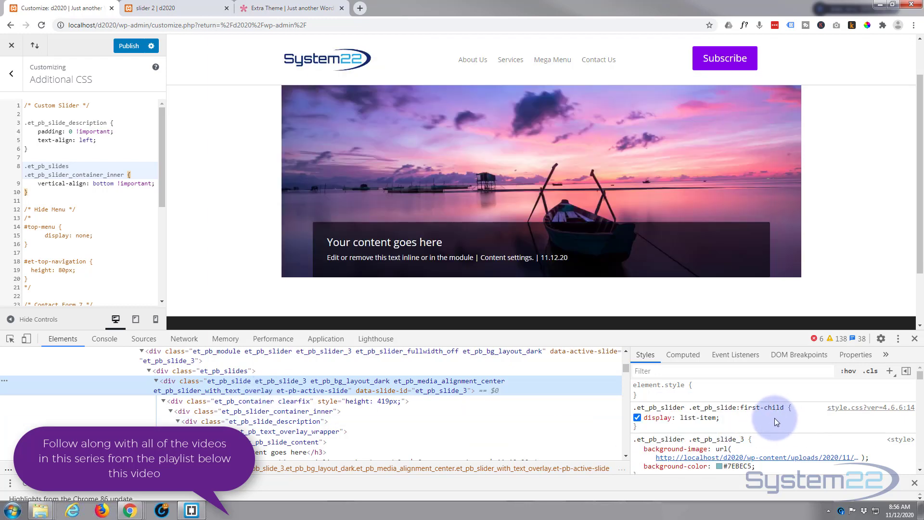
scroll(774, 417, "down", 2)
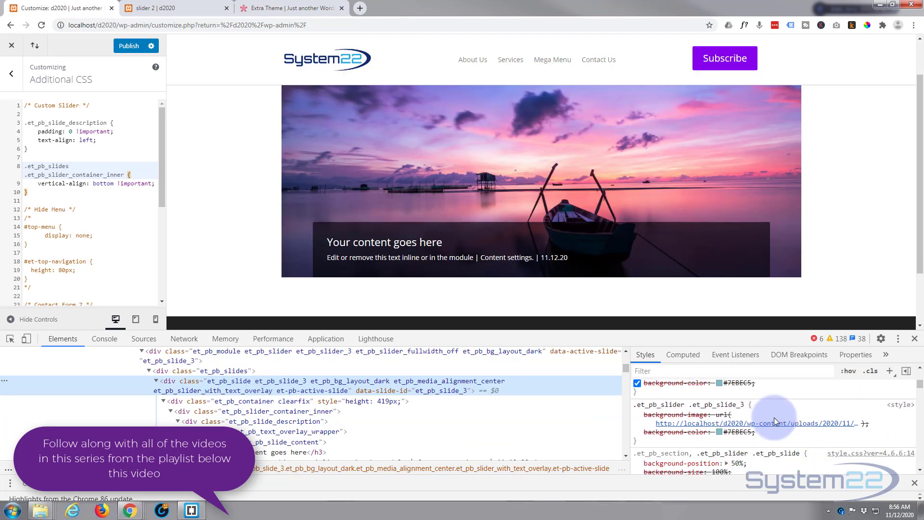
scroll(774, 418, "down", 5)
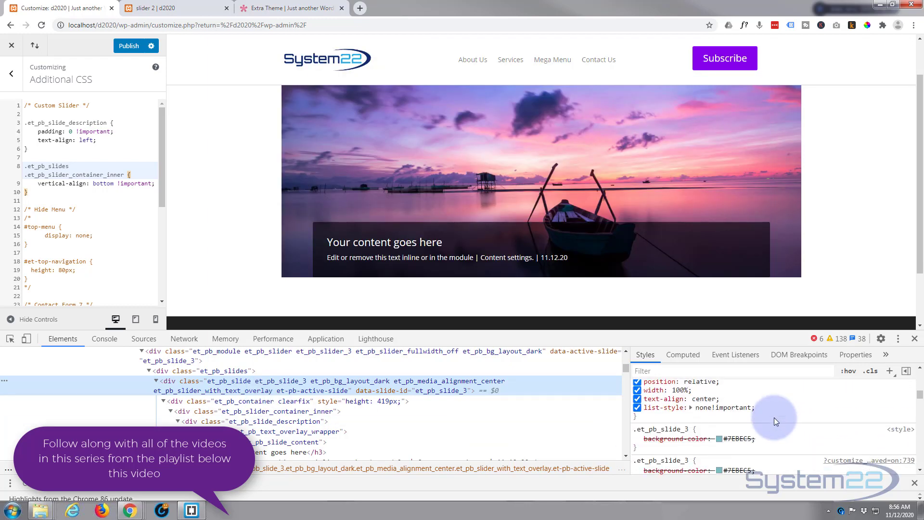
scroll(774, 417, "down", 4)
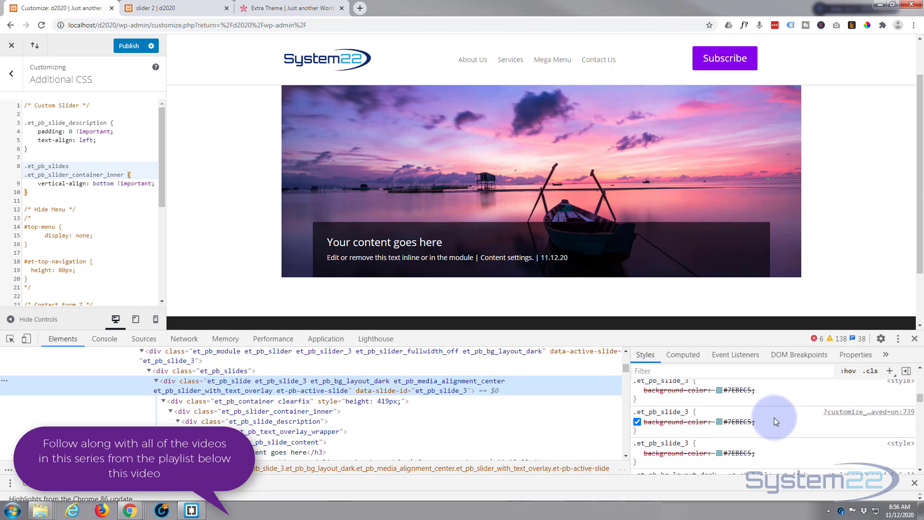
scroll(774, 417, "down", 3)
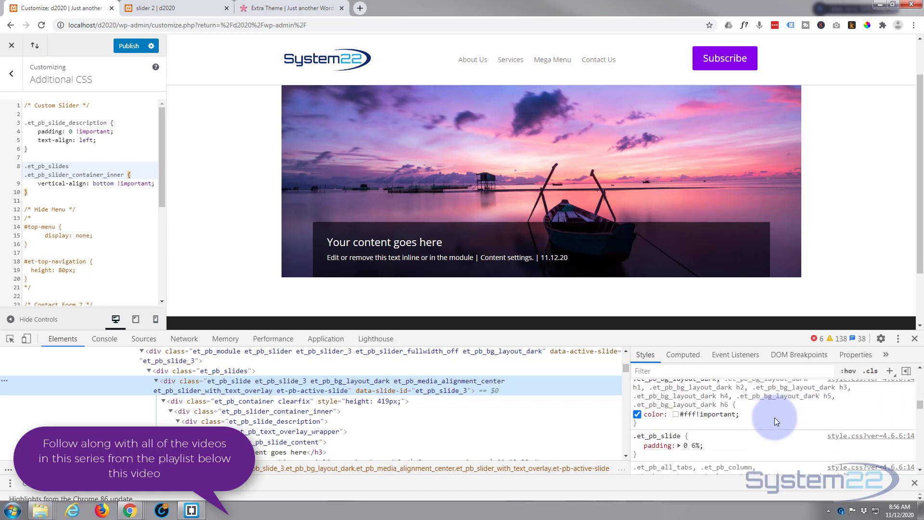
left_click(636, 446)
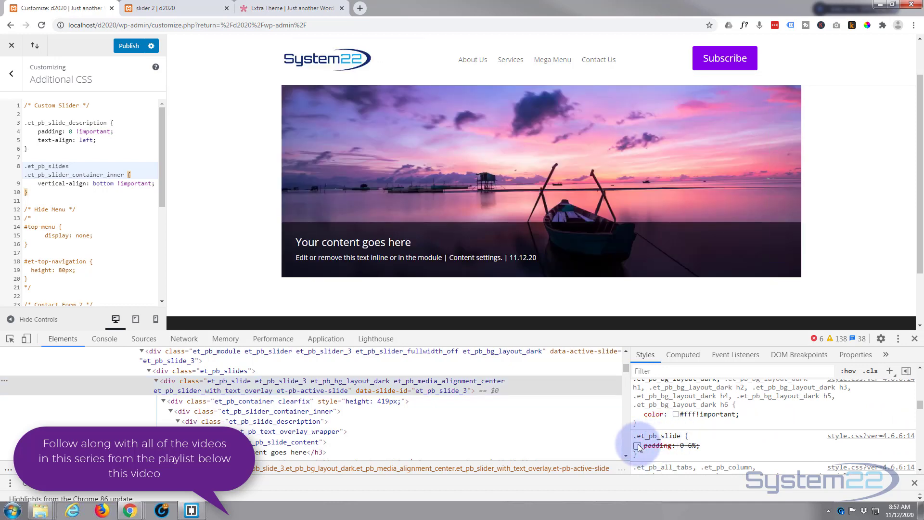
left_click(637, 445)
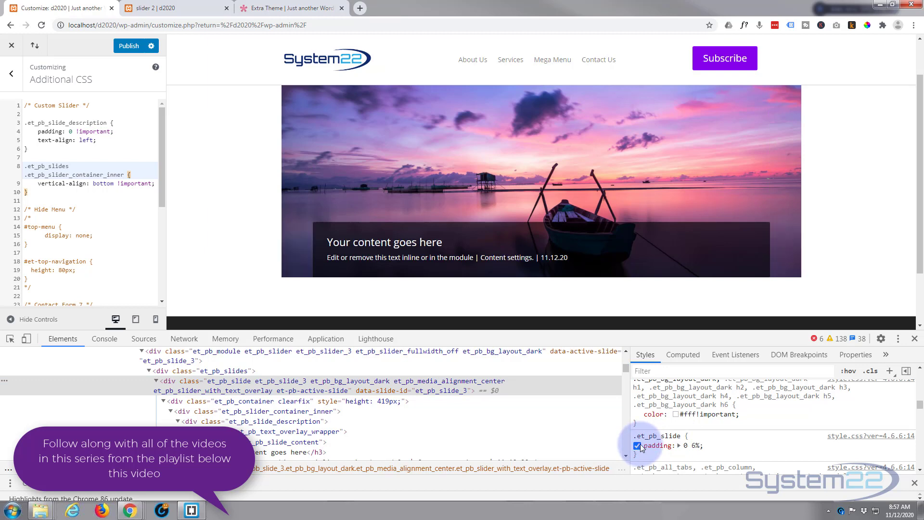
left_click(686, 446)
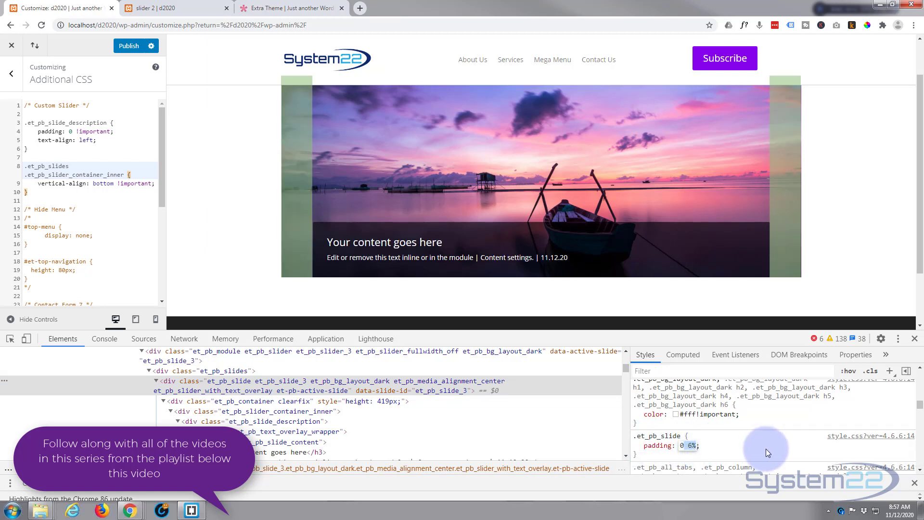
key("BackSpace")
key("BackSpace")
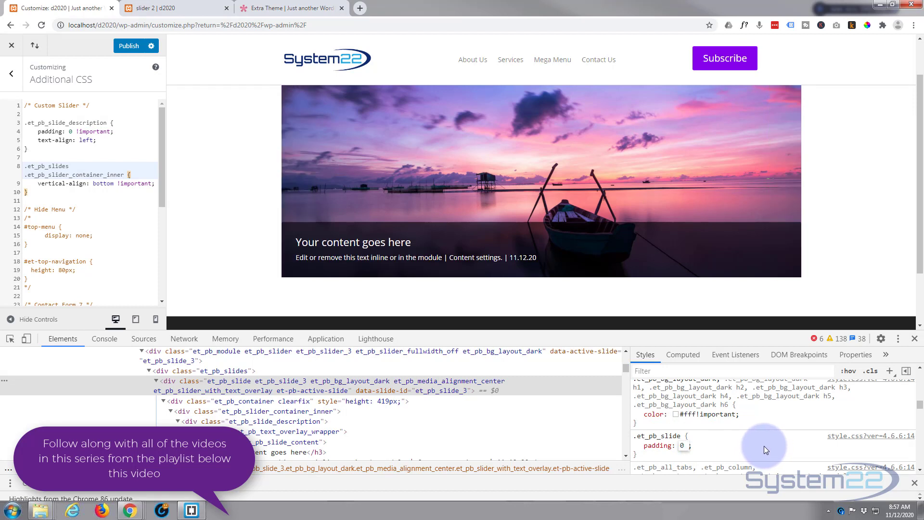
type("!import")
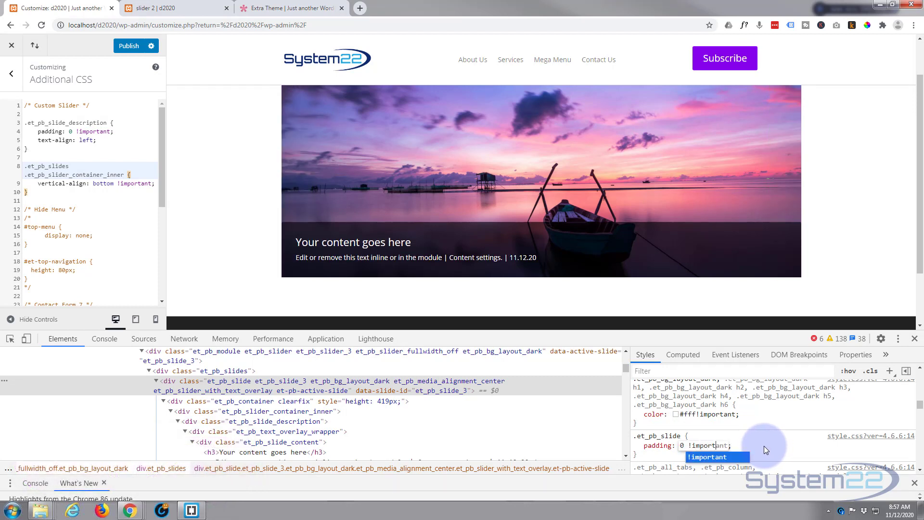
type("ant")
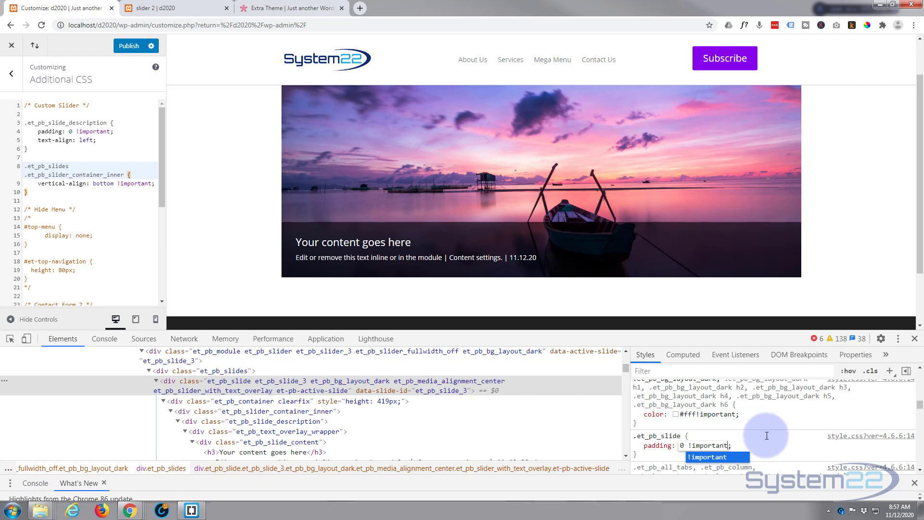
key("Return")
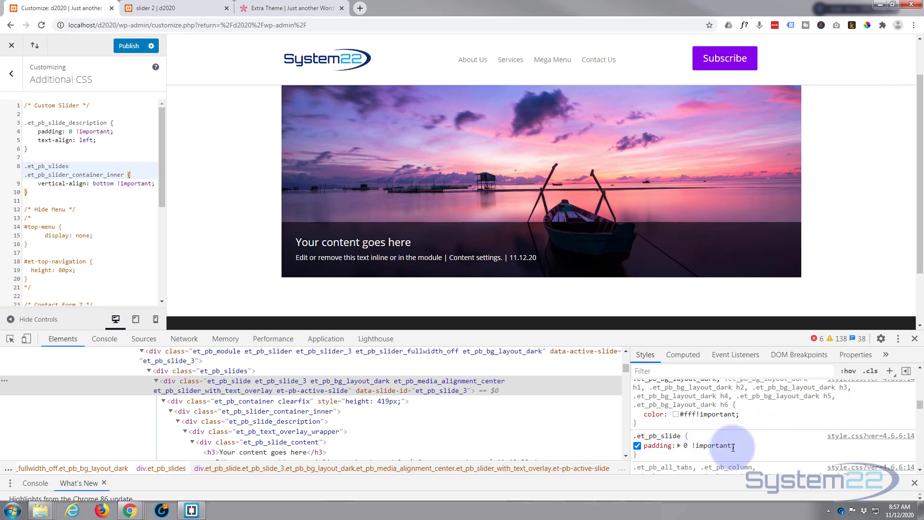
- Copy the .et_pb_slide rule into Additional CSS below the container rule
left_click_drag(643, 455, 633, 437)
key("ctrl+c")
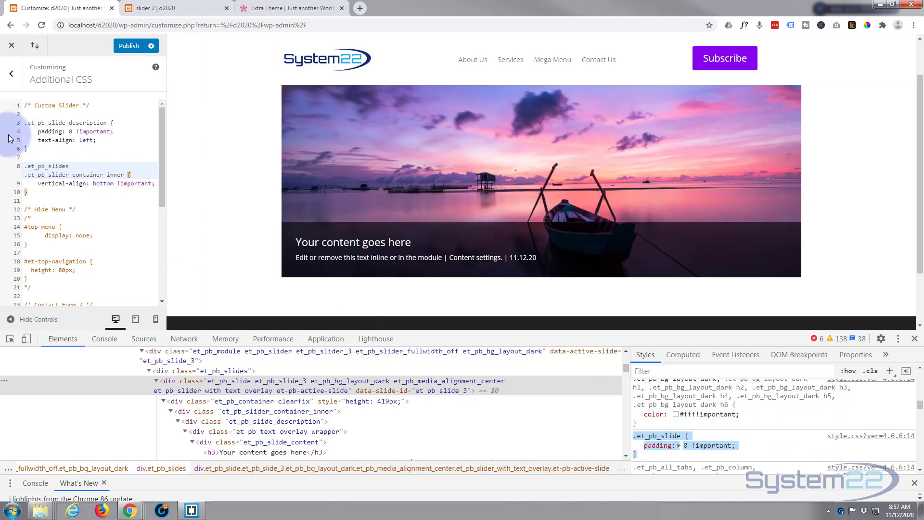
left_click(33, 193)
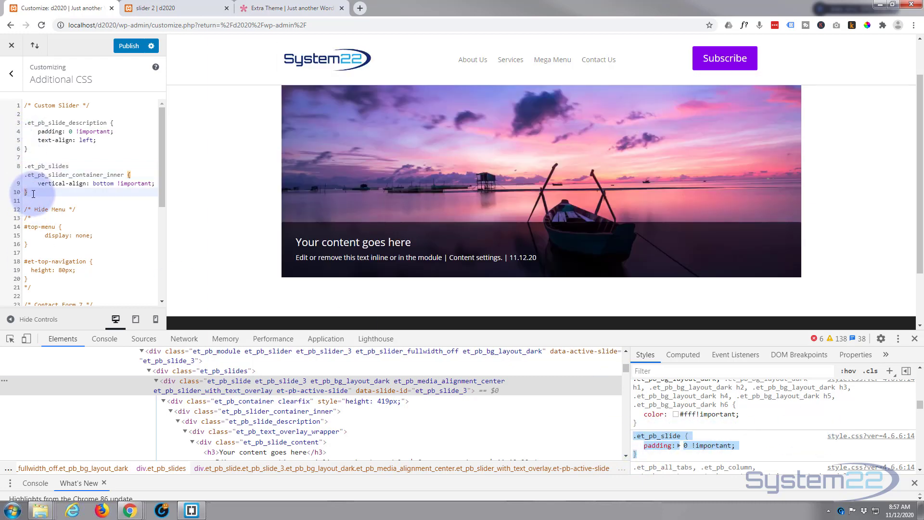
key("Return")
key("Return")
key("ctrl+v")
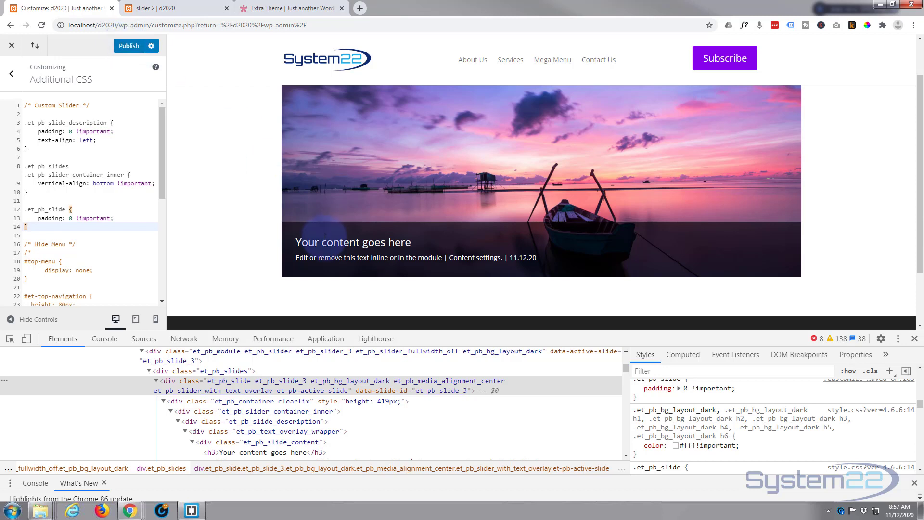
- Publish the custom slider CSS in the Customizer and close DevTools
scroll(344, 182, "up", 1)
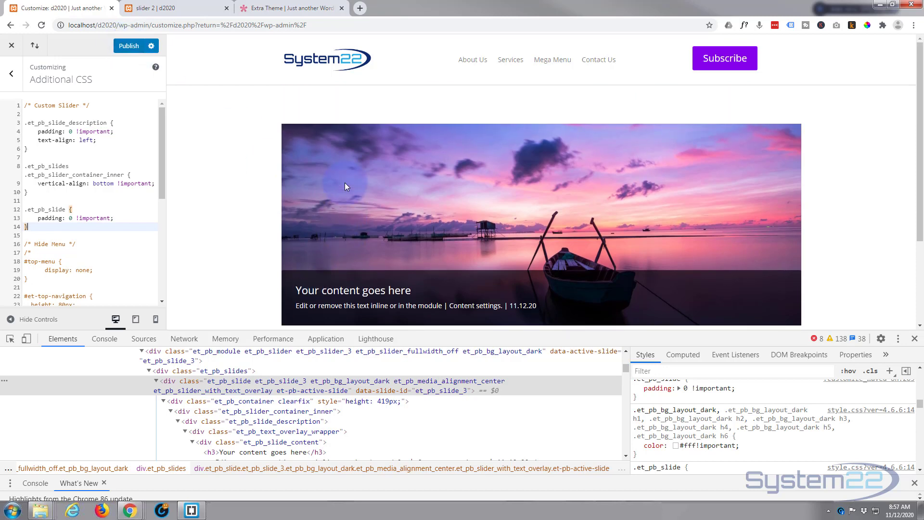
scroll(345, 183, "down", 1)
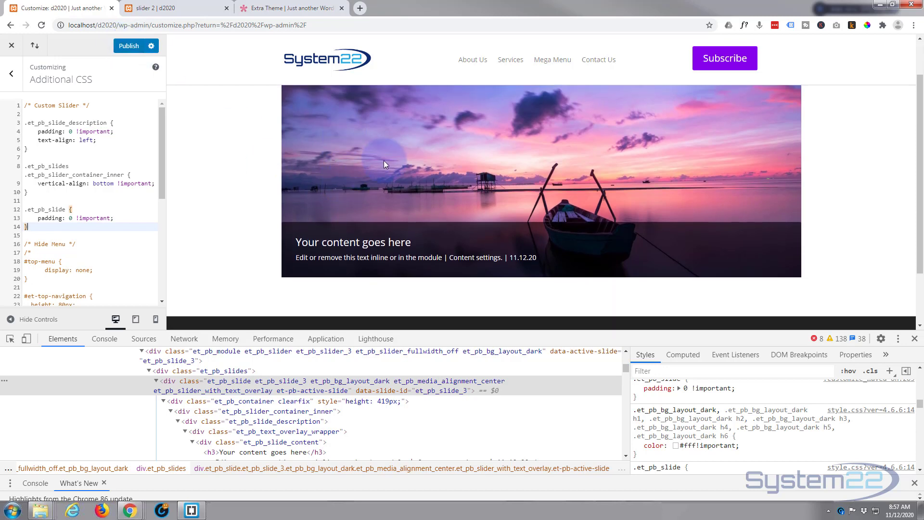
scroll(400, 164, "up", 1)
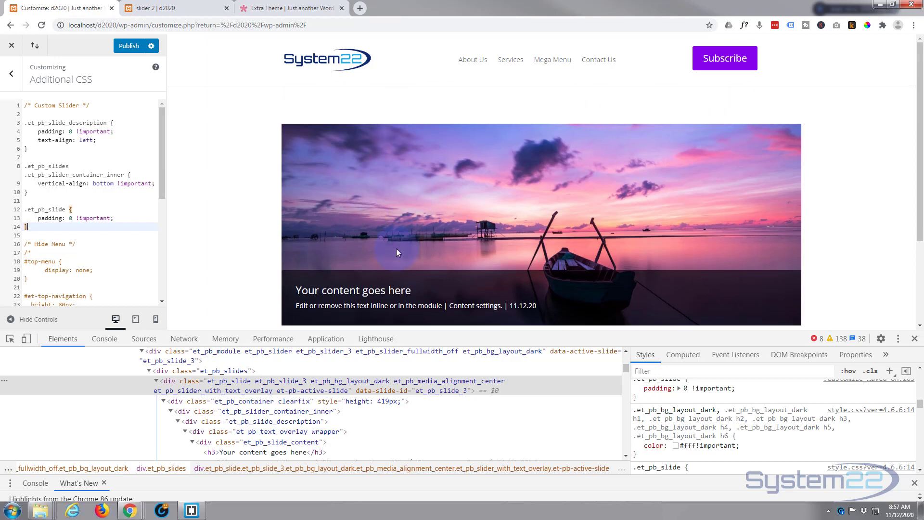
left_click(124, 48)
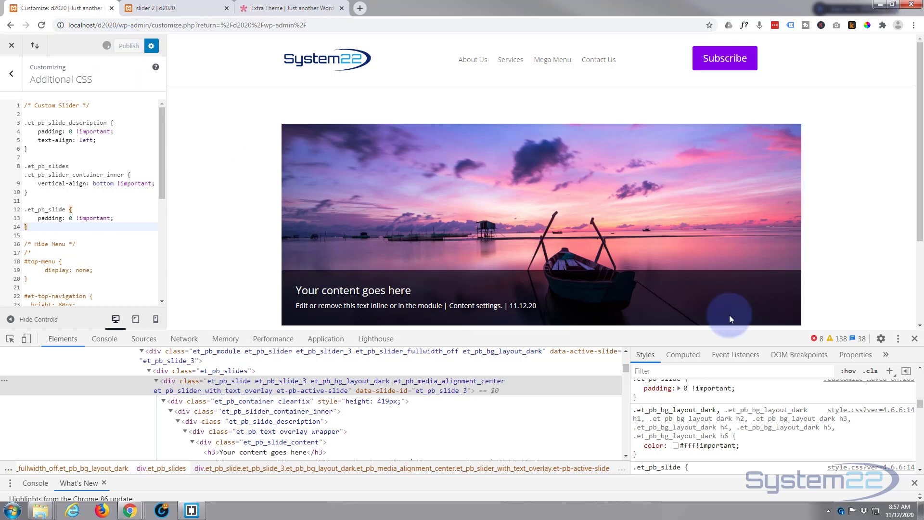
left_click(915, 340)
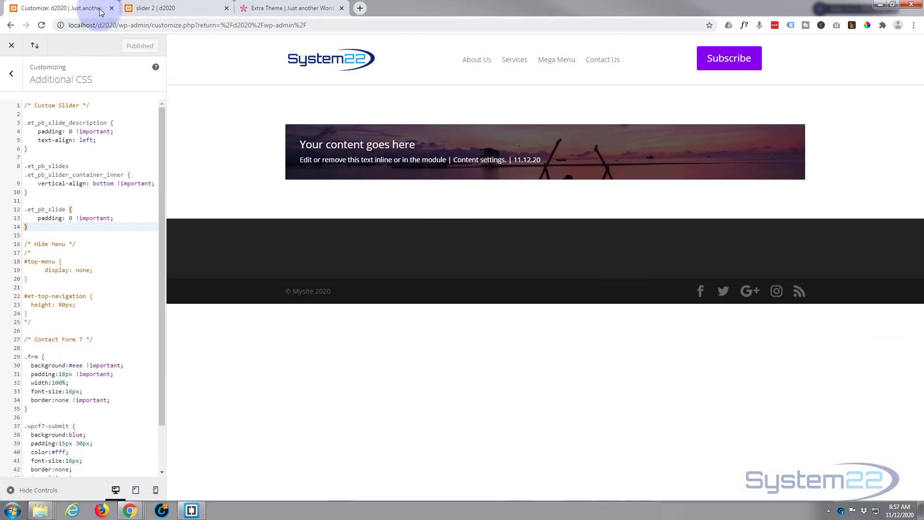
- Go to the slider 2 page and launch the Visual Builder on the d2020 homepage
left_click(173, 9)
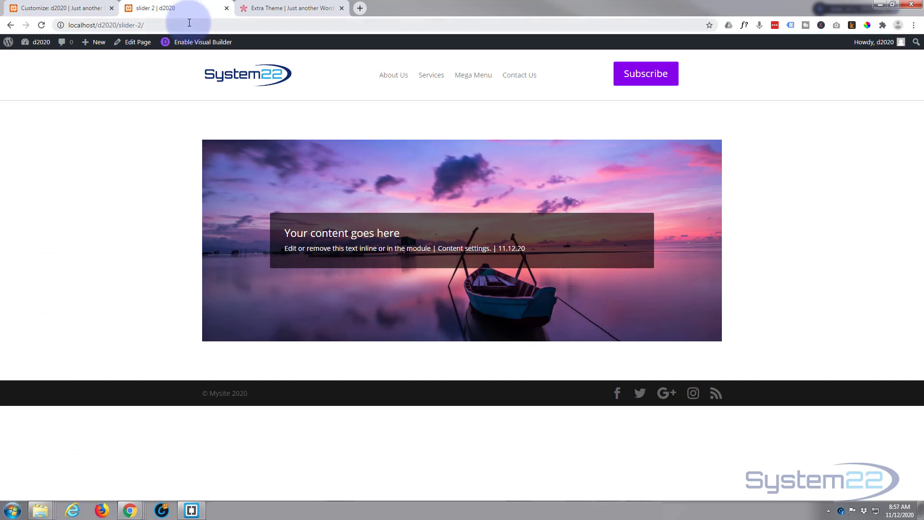
left_click(40, 26)
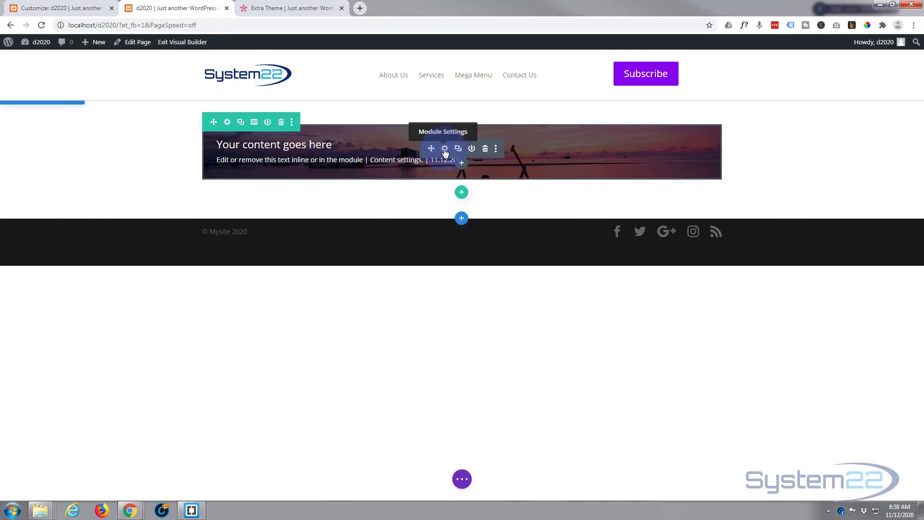
- Set the slider module's height to 500px under Design > Sizing
left_click(445, 149)
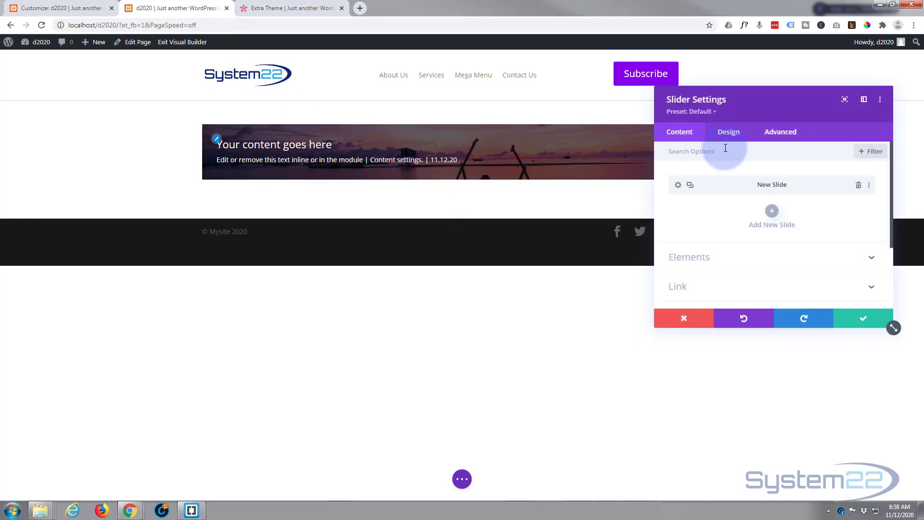
left_click(729, 134)
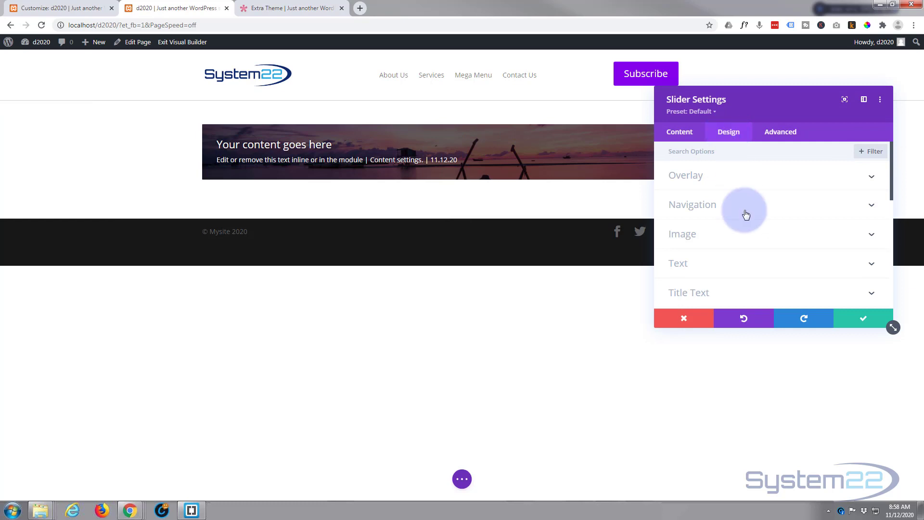
scroll(750, 224, "down", 3)
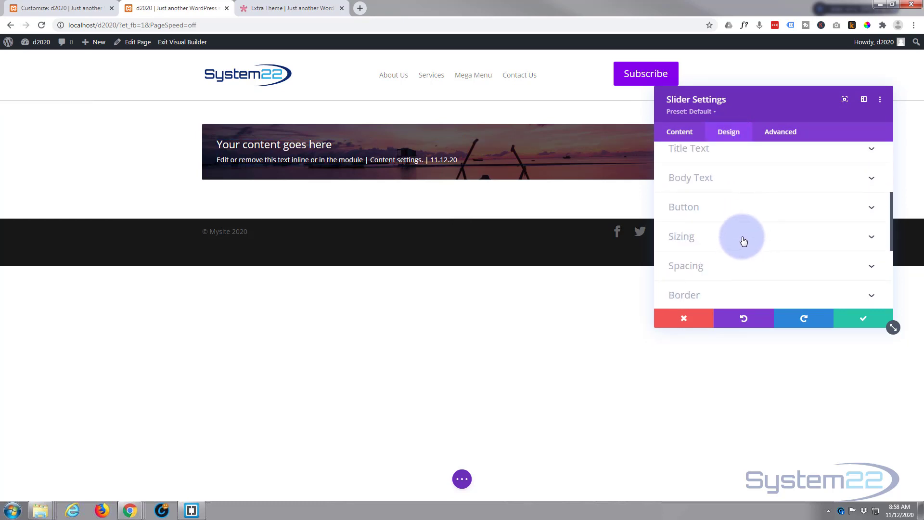
left_click(743, 238)
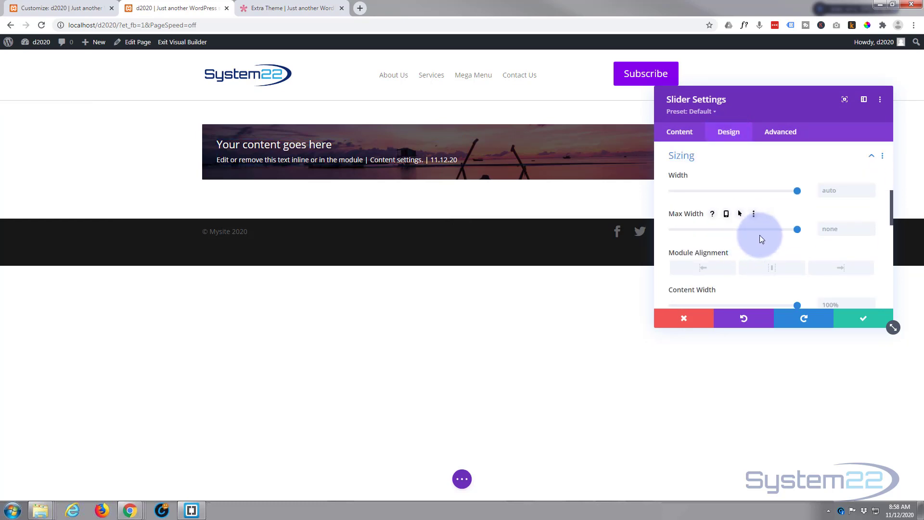
scroll(742, 179, "down", 1)
scroll(742, 181, "down", 1)
scroll(711, 247, "down", 1)
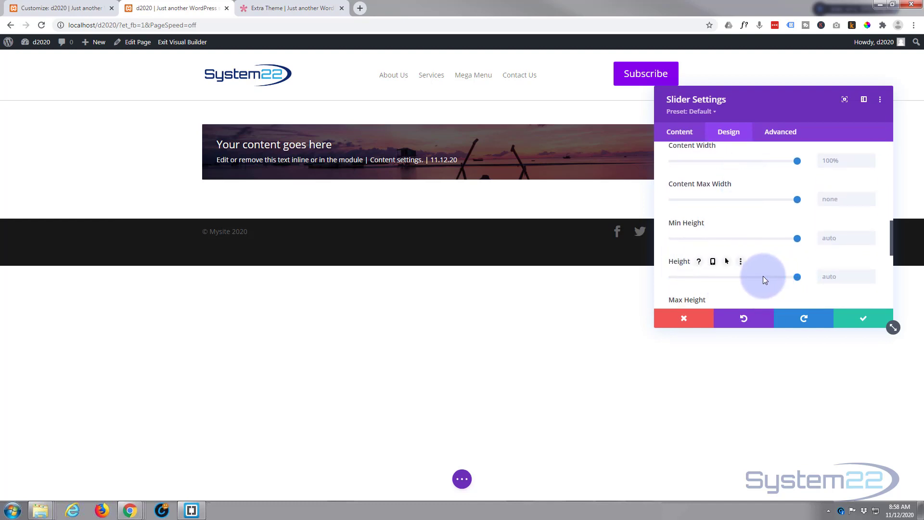
left_click_drag(759, 276, 728, 278)
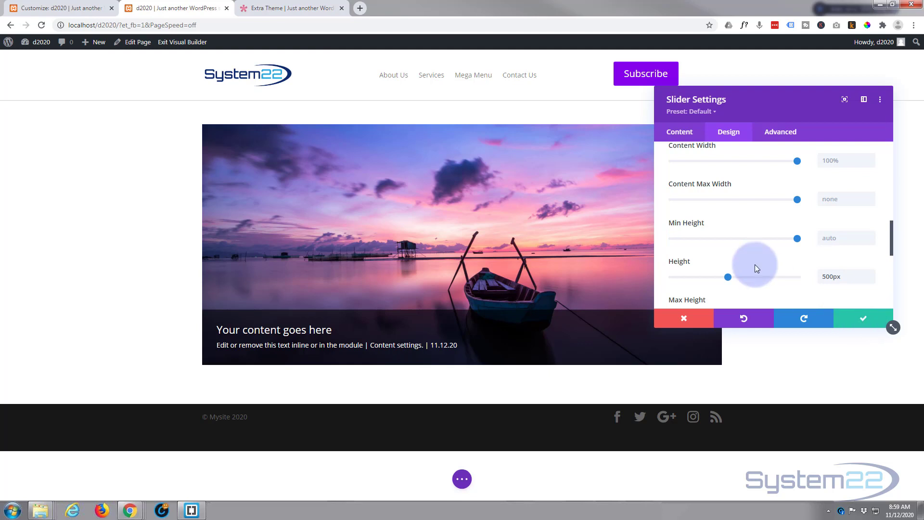
scroll(734, 216, "up", 5)
- Duplicate the slide twice so the slider holds three slides
scroll(734, 220, "up", 3)
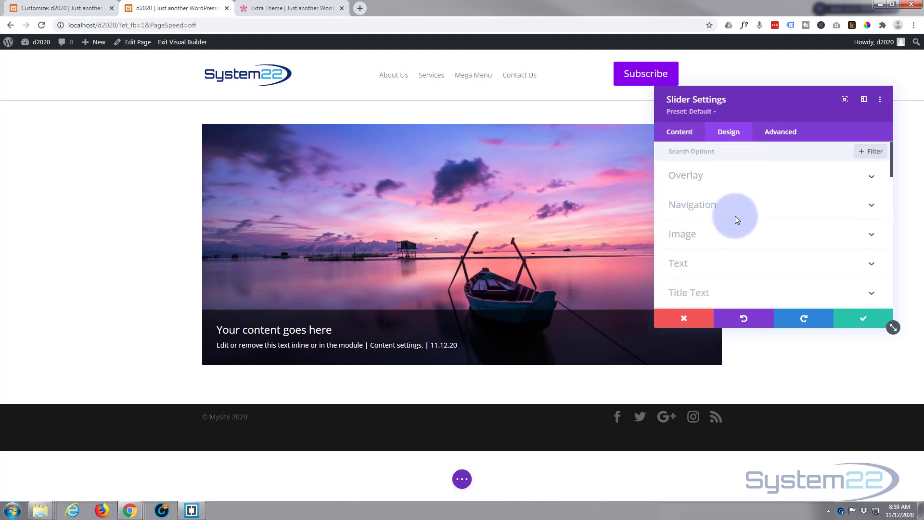
left_click(680, 133)
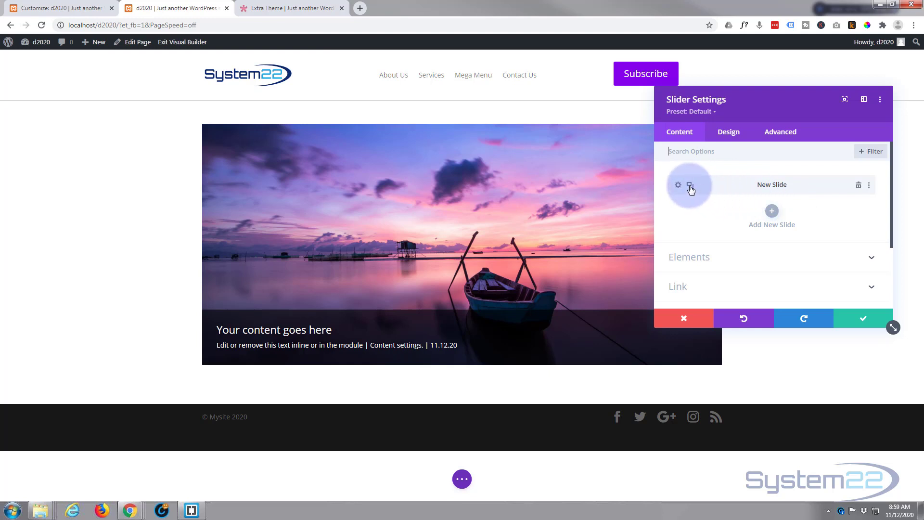
left_click(690, 186)
left_click(690, 209)
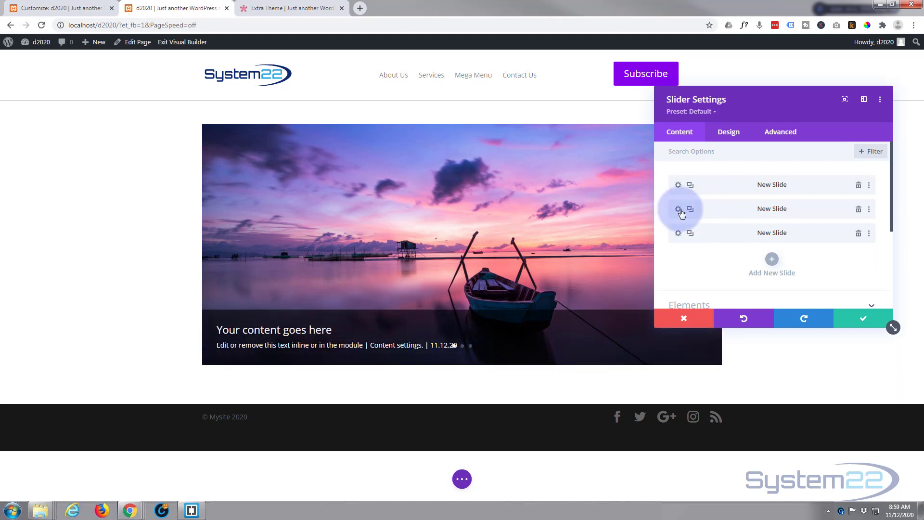
- Give slide 2 the mountain-lake photo as its background image
left_click(678, 209)
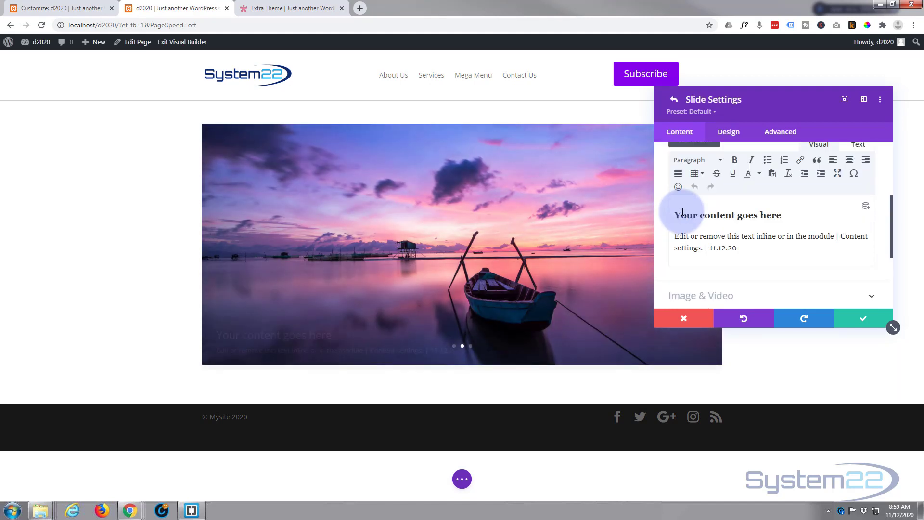
scroll(683, 215, "down", 5)
left_click(739, 221)
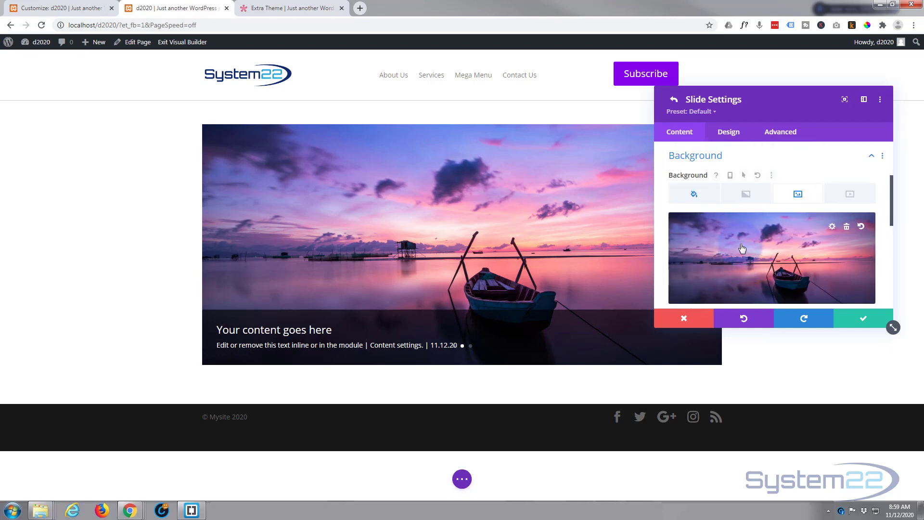
left_click(740, 259)
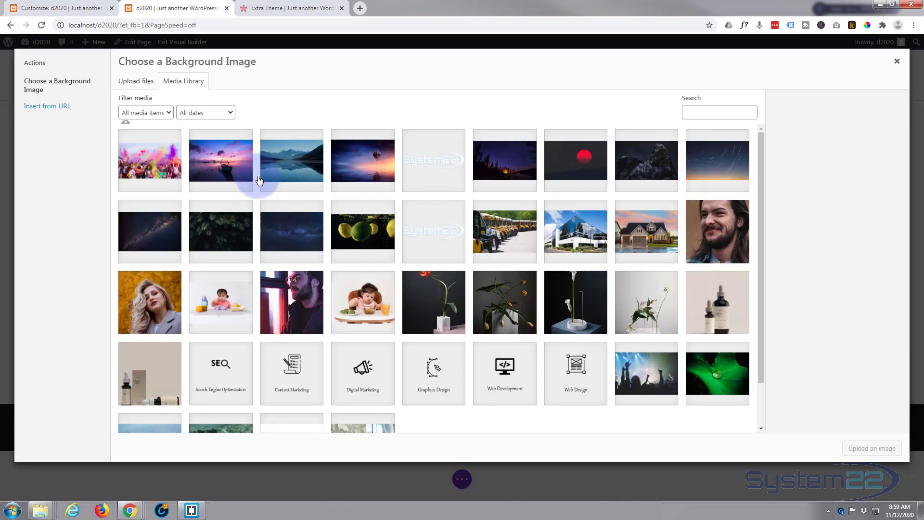
left_click(298, 163)
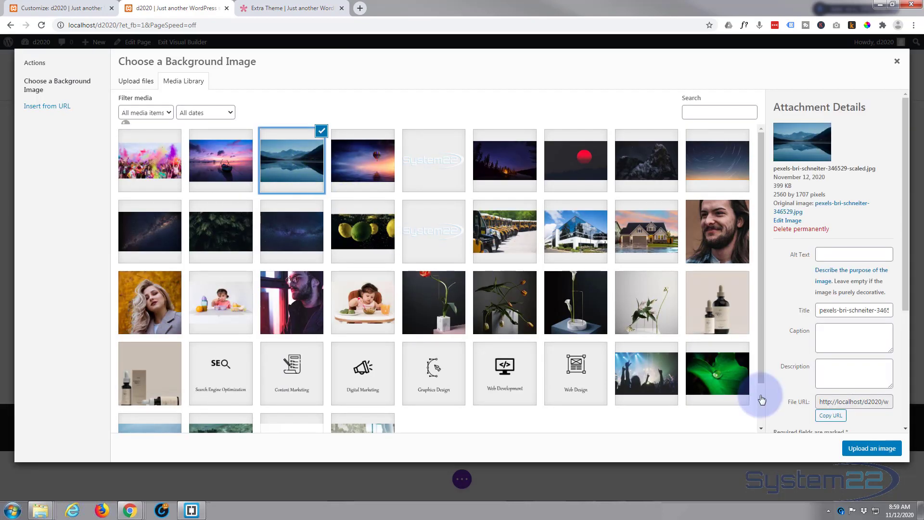
left_click(866, 448)
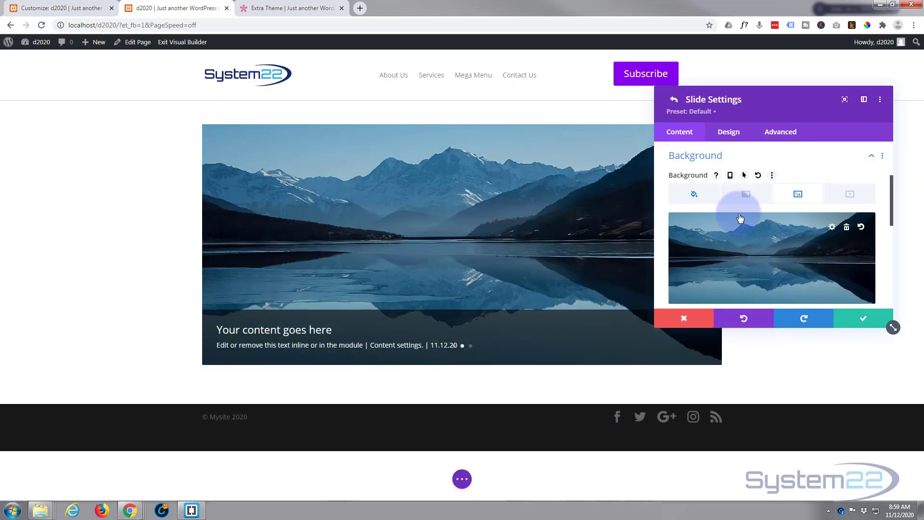
left_click(862, 318)
scroll(711, 243, "up", 3)
scroll(698, 241, "up", 2)
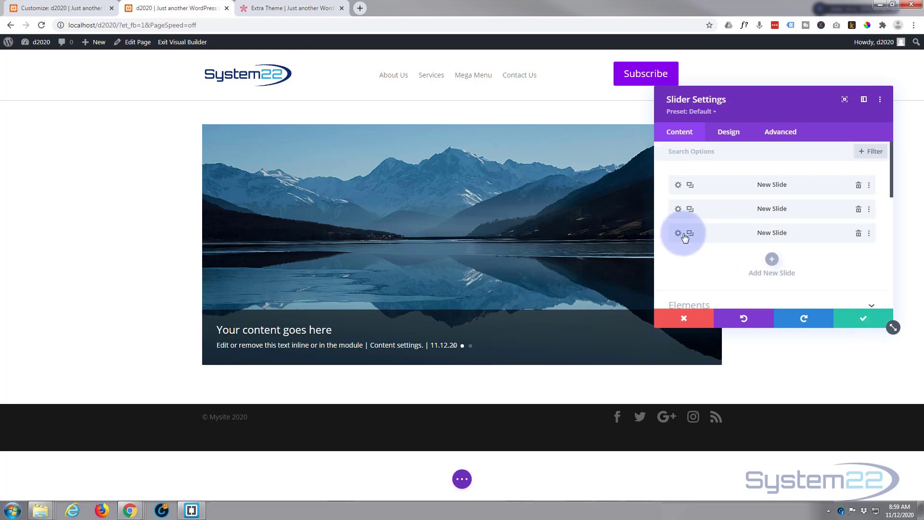
- Give slide 3 the colourful festival crowd photo (pexels-marcin-dampc-1684187) as background
left_click(680, 234)
scroll(688, 235, "down", 2)
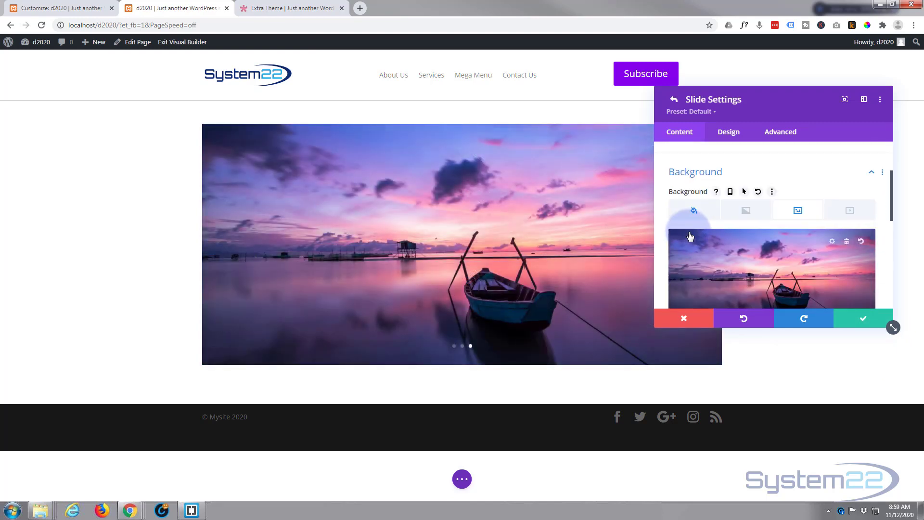
left_click(767, 276)
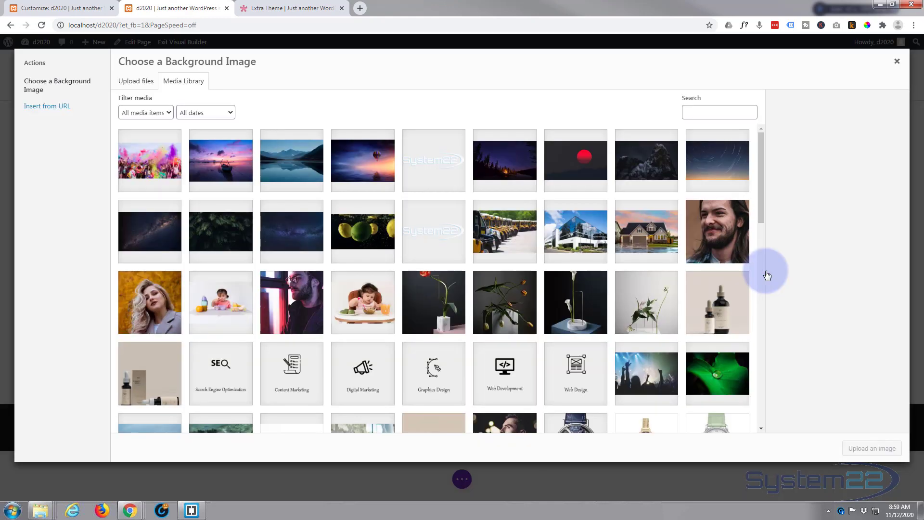
left_click(143, 165)
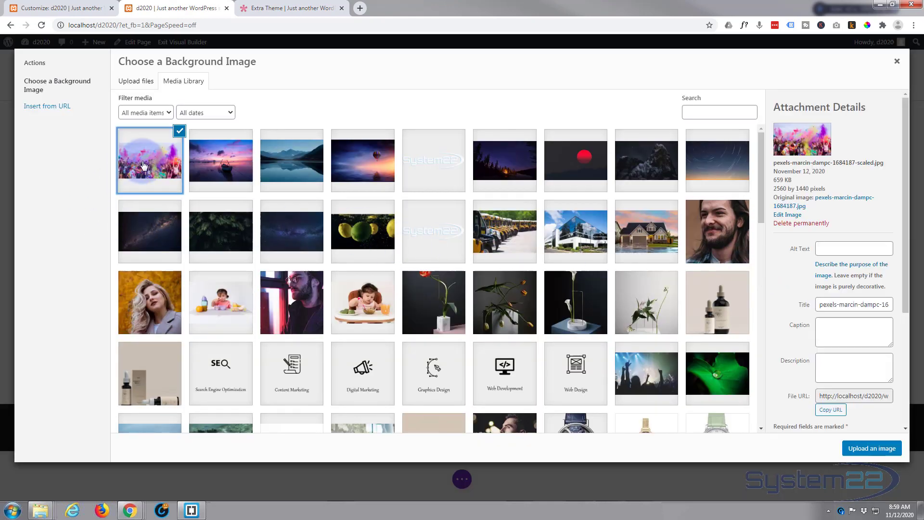
left_click(859, 449)
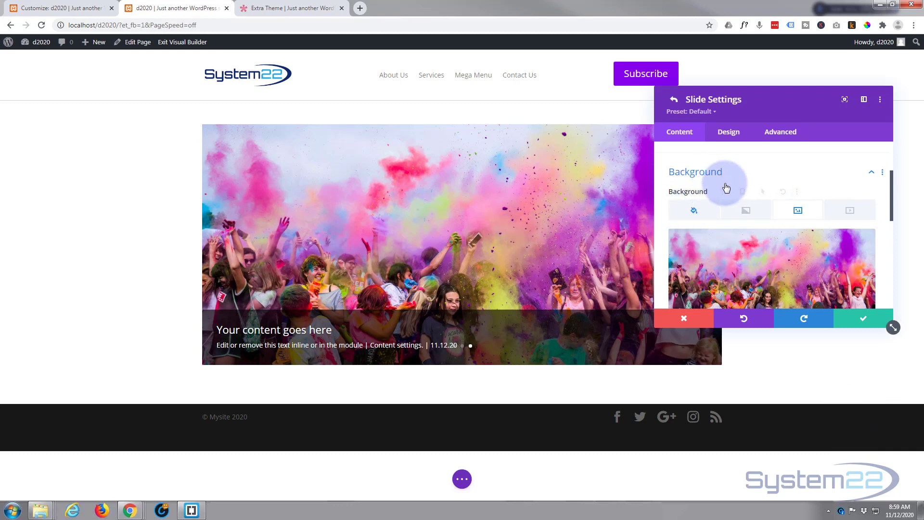
scroll(749, 206, "down", 1)
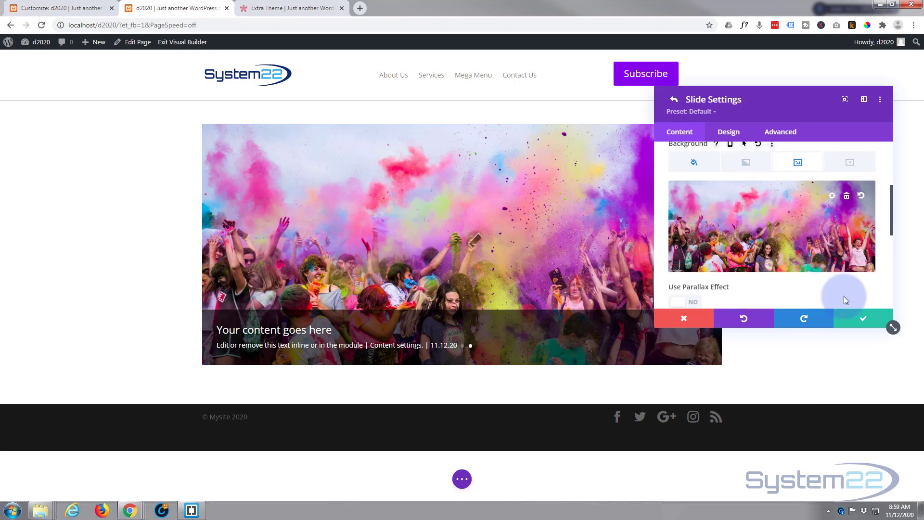
- Save slide 3, then turn on Automatic Animation with a 4000 ms speed
left_click(864, 319)
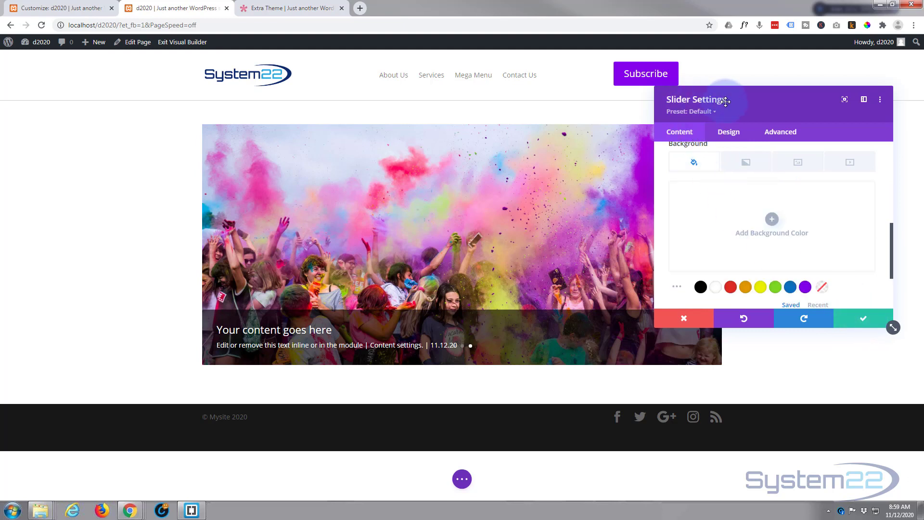
left_click(728, 133)
scroll(751, 191, "down", 1)
scroll(751, 191, "down", 6)
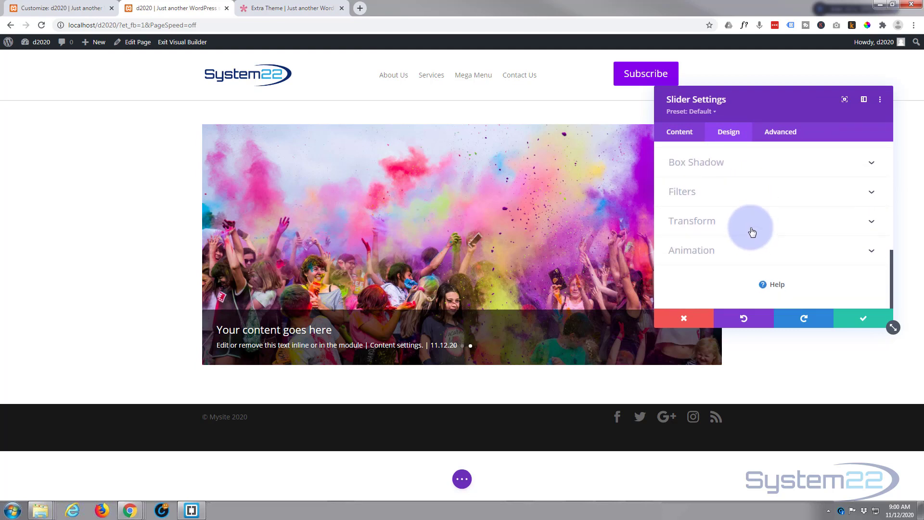
left_click(752, 249)
scroll(748, 242, "down", 3)
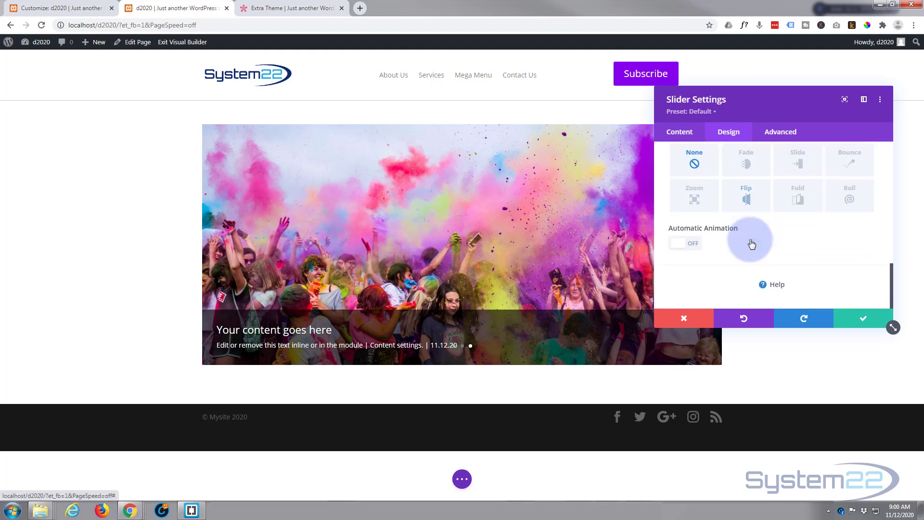
left_click(698, 245)
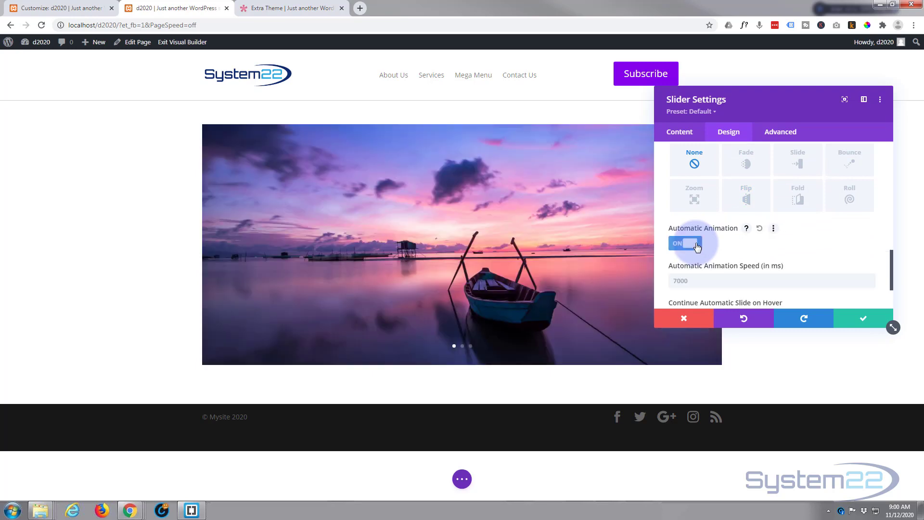
left_click(691, 281)
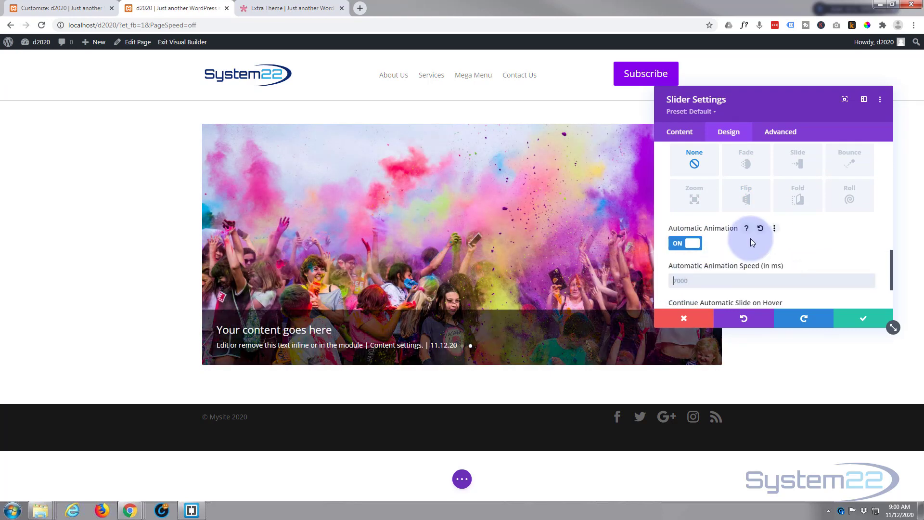
type("4000")
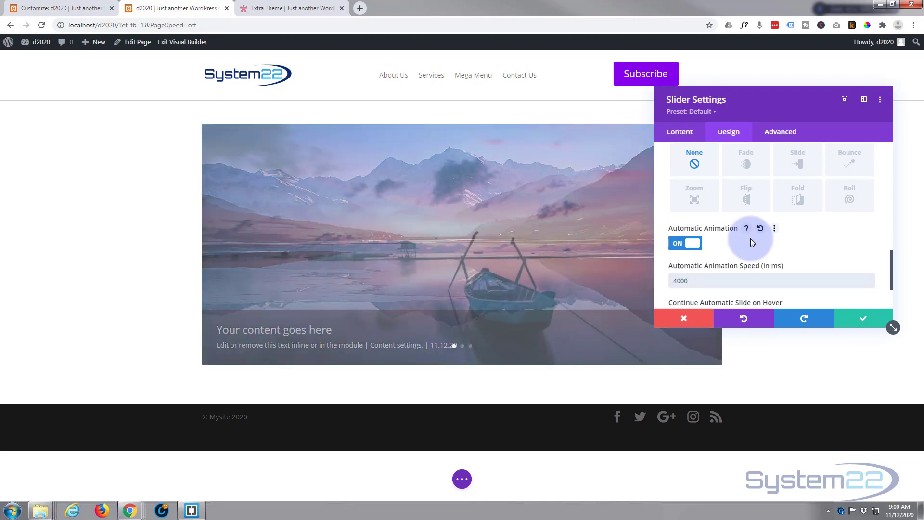
scroll(747, 240, "down", 2)
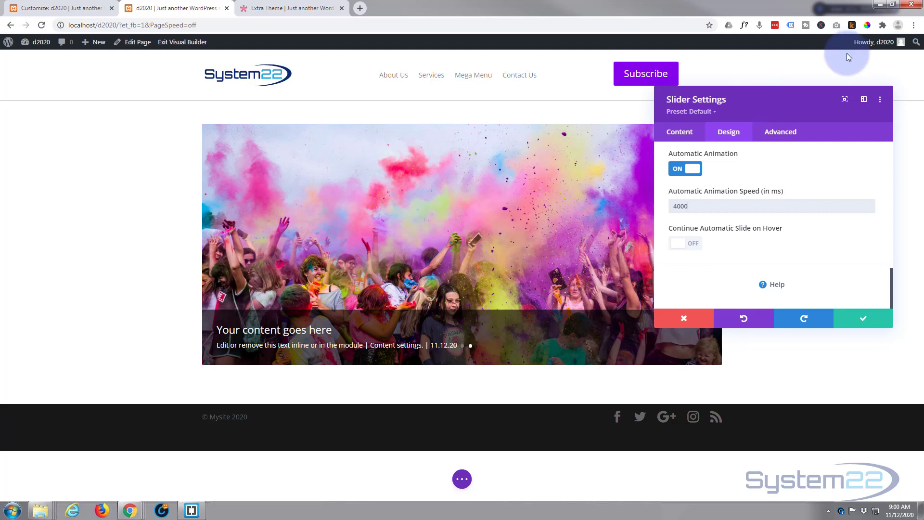
mouse_move(803, 165)
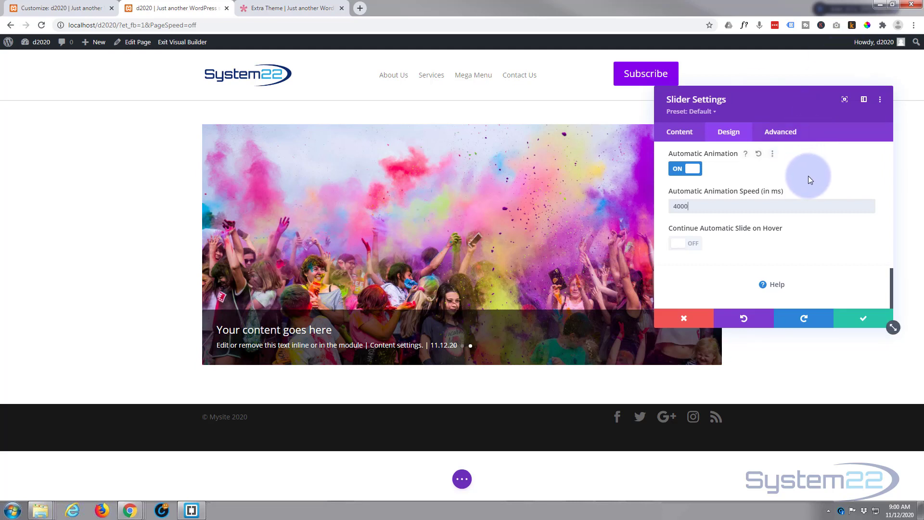
- Enter 'sl1' as the slider's CSS ID under Advanced > CSS ID & Classes and save the settings
left_click(784, 133)
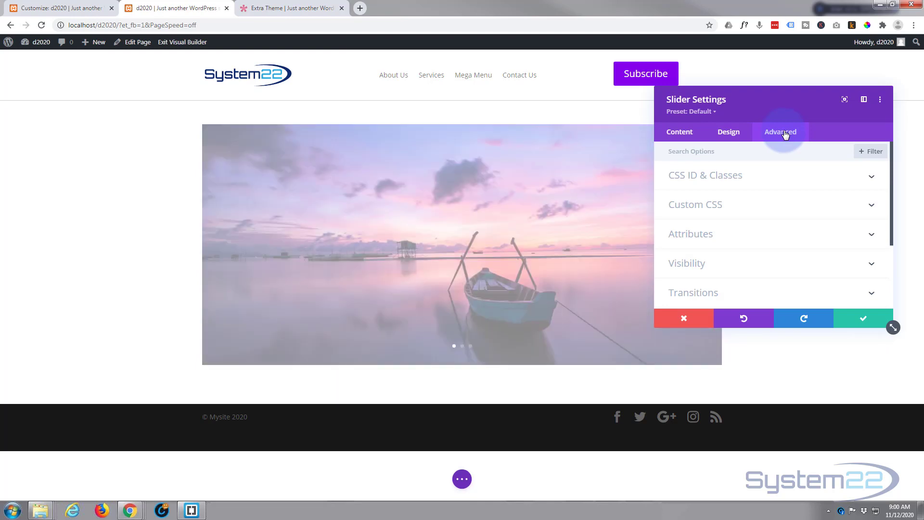
left_click(768, 181)
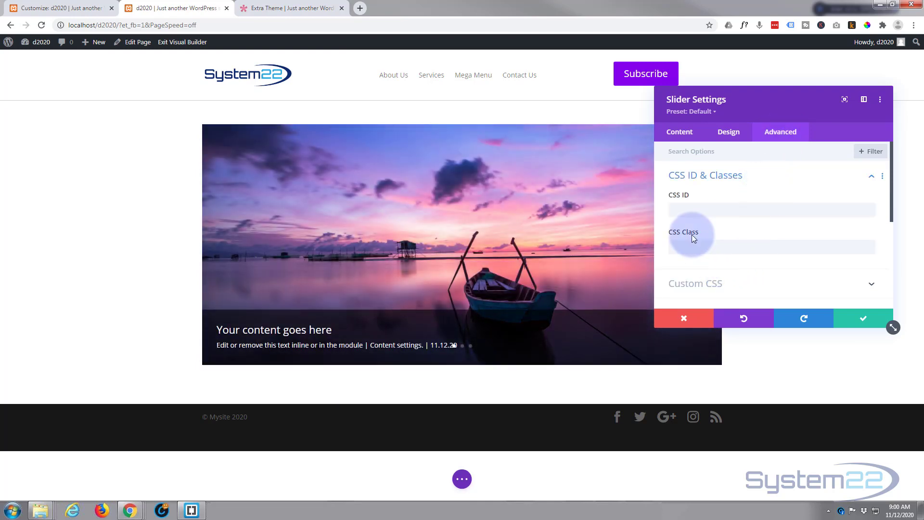
mouse_move(780, 189)
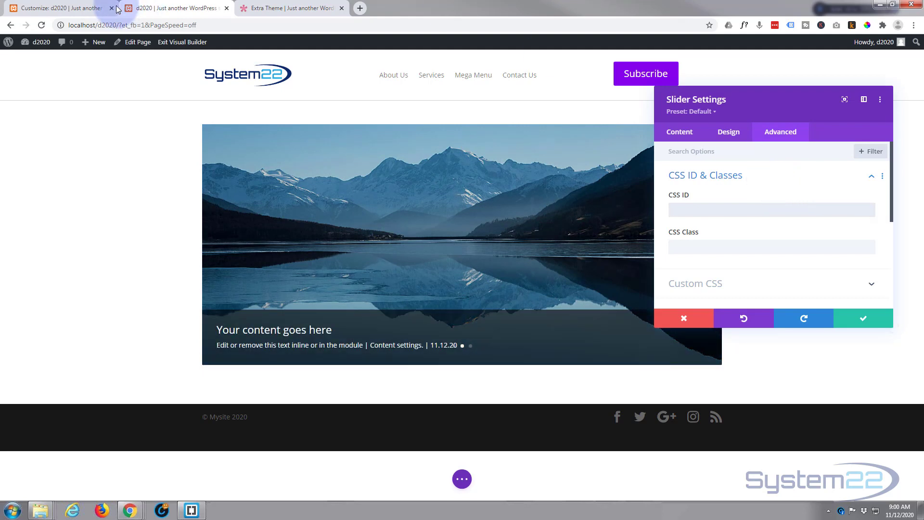
left_click(95, 8)
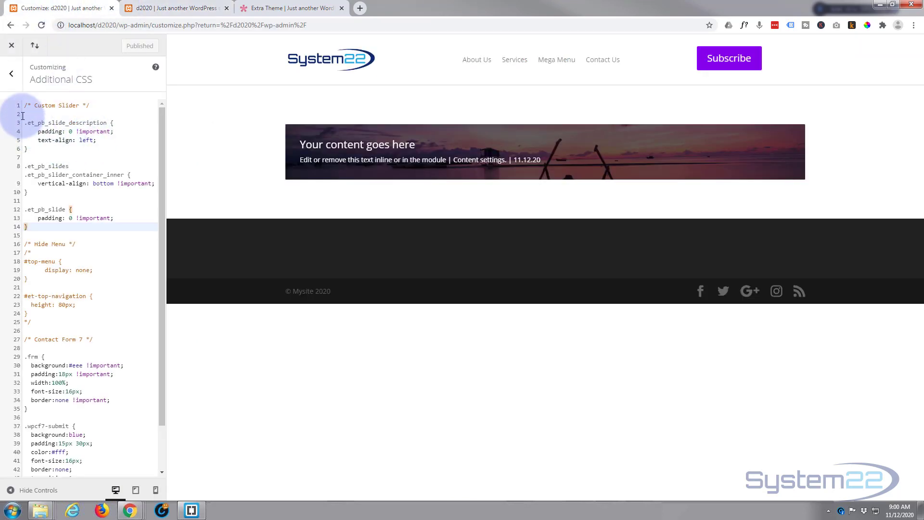
left_click(306, 7)
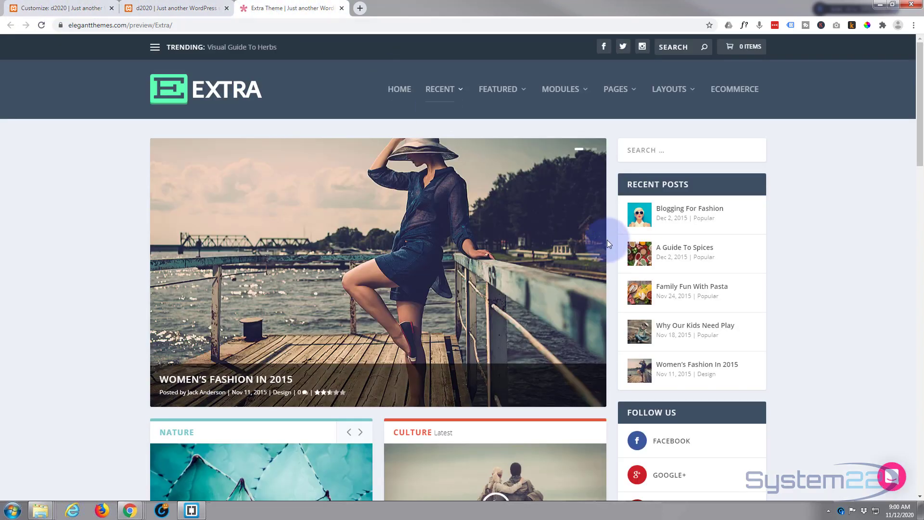
left_click(171, 7)
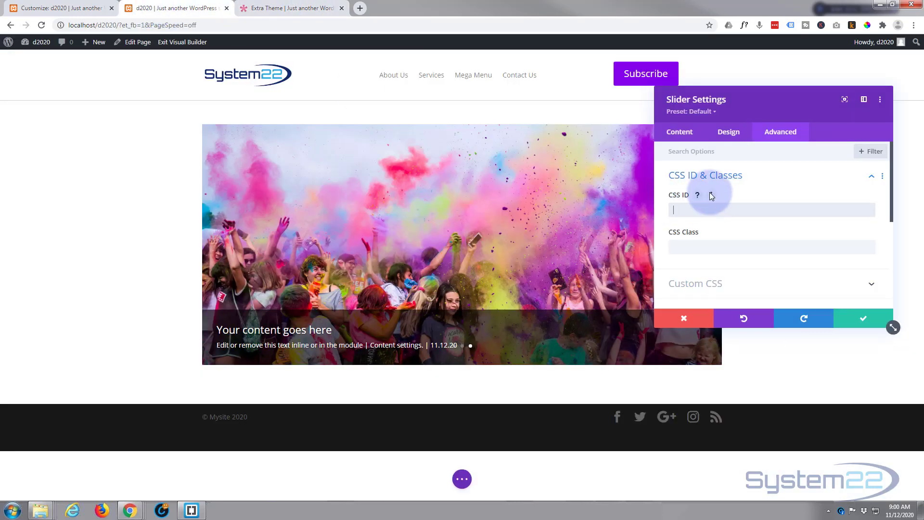
type("sl1")
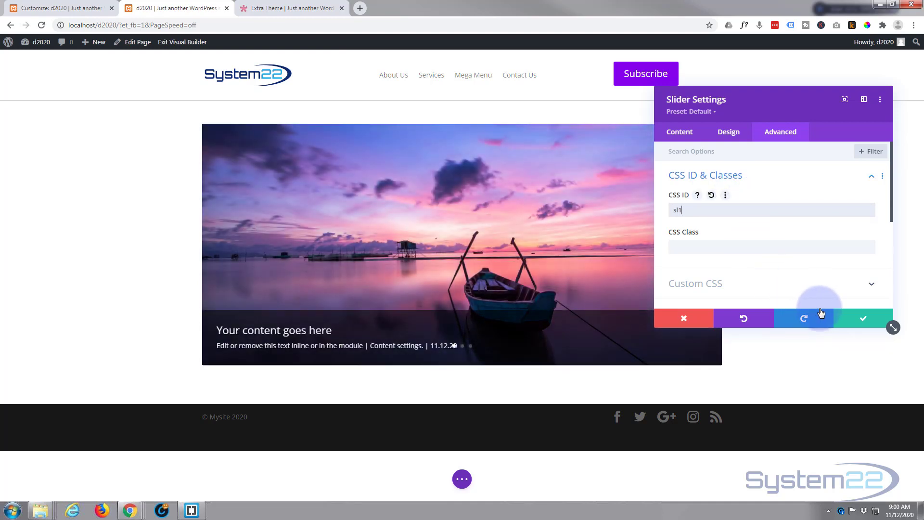
left_click(852, 322)
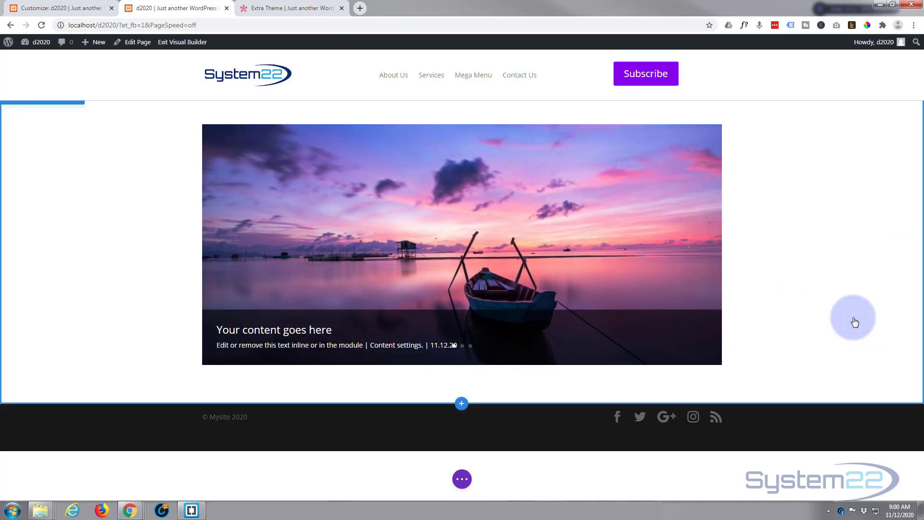
- Publish the Additional CSS with .et_pb_slide_description on line 3 left without an #sl1 prefix
left_click(43, 7)
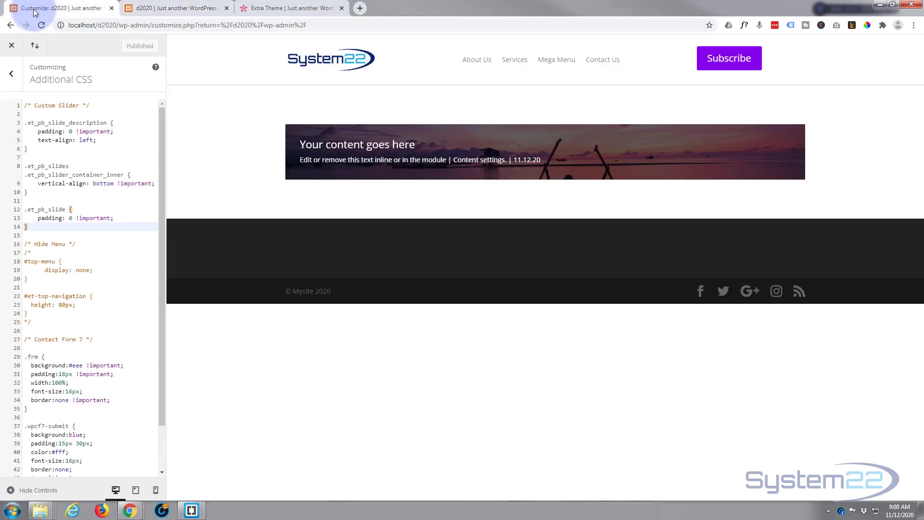
left_click(52, 122)
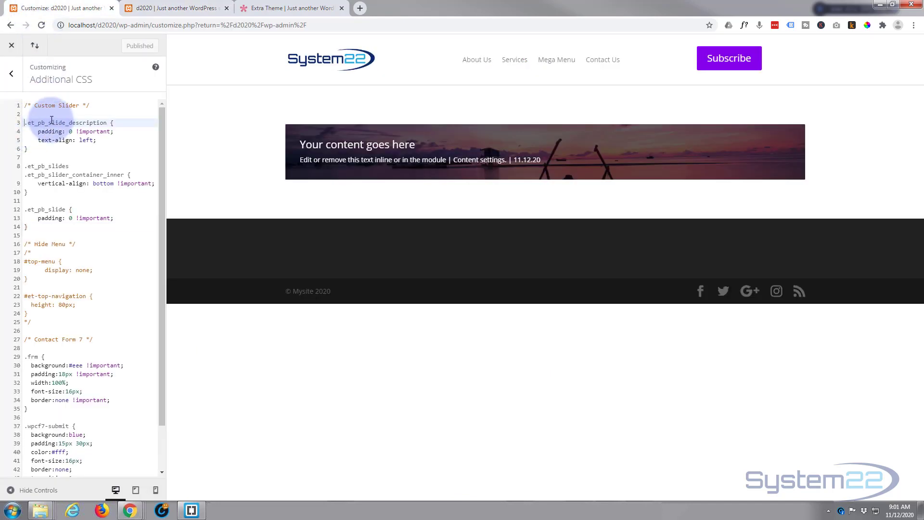
type("#sli")
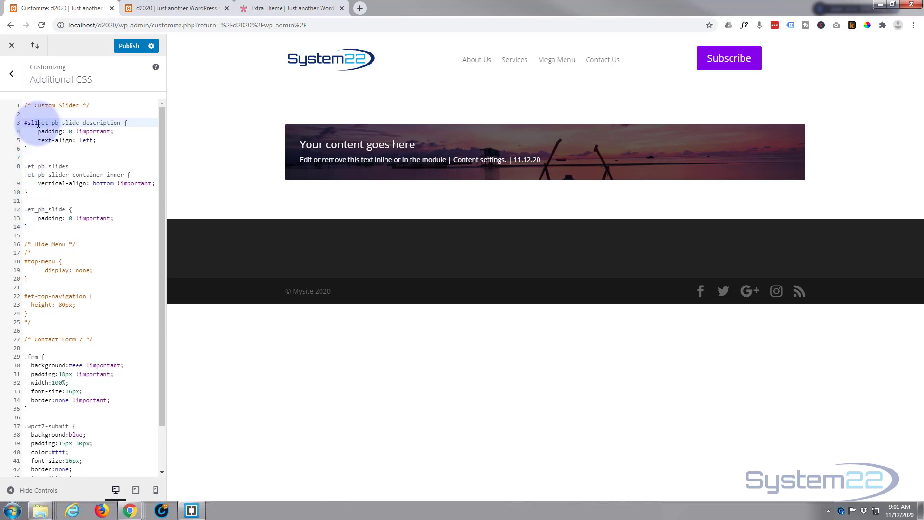
left_click_drag(38, 123, 20, 123)
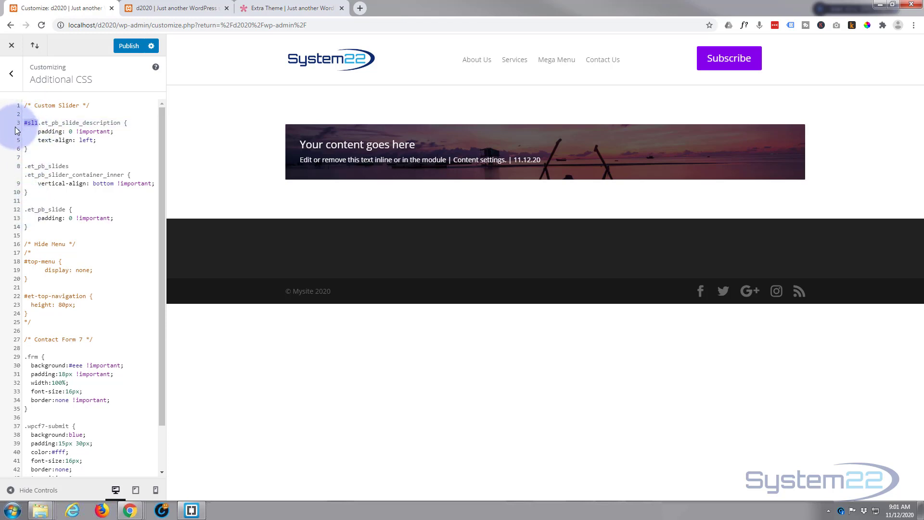
key("Delete")
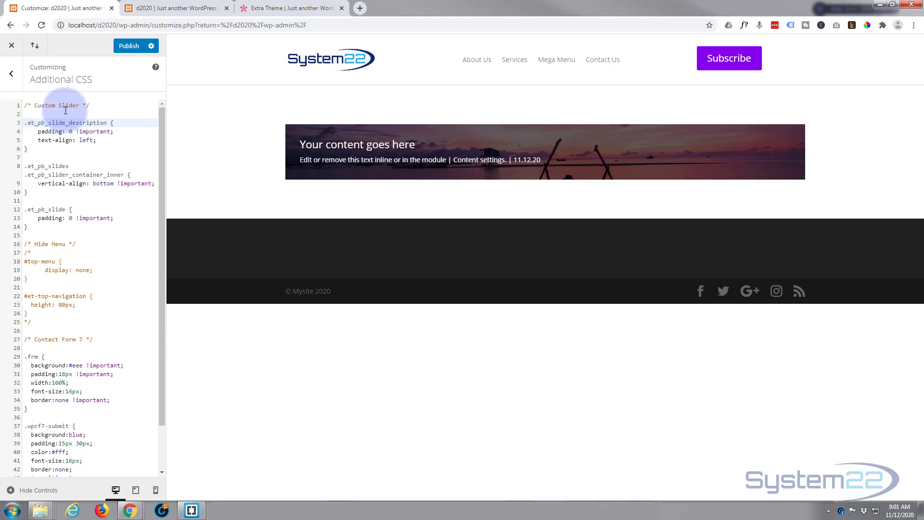
left_click(129, 47)
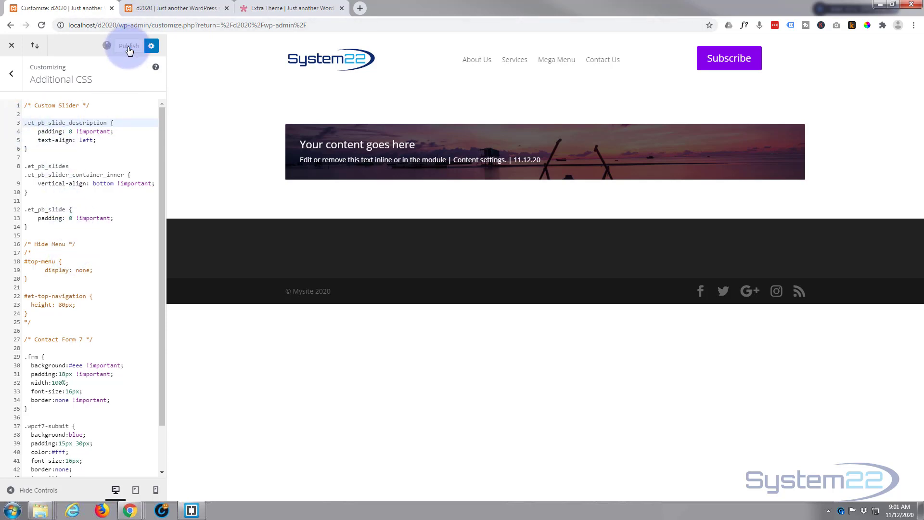
left_click(174, 10)
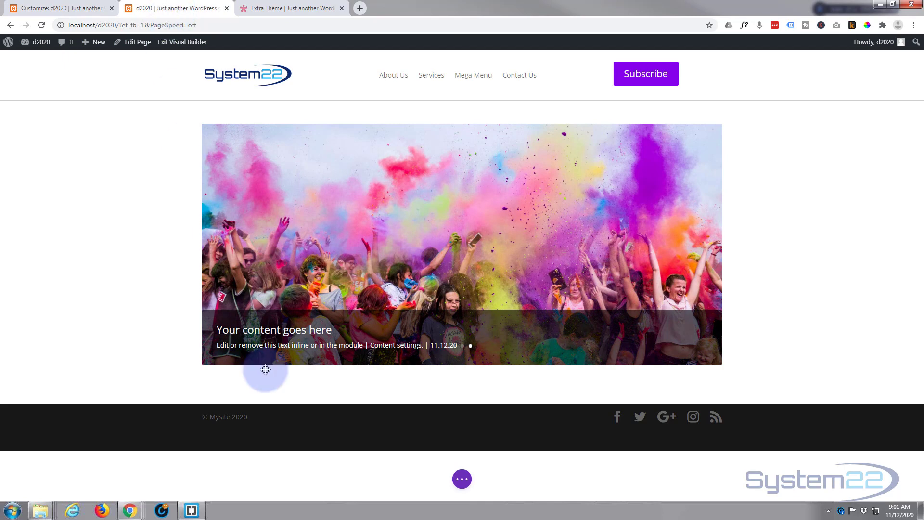
- Save the d2020 slider page and exit the Visual Builder
left_click(461, 478)
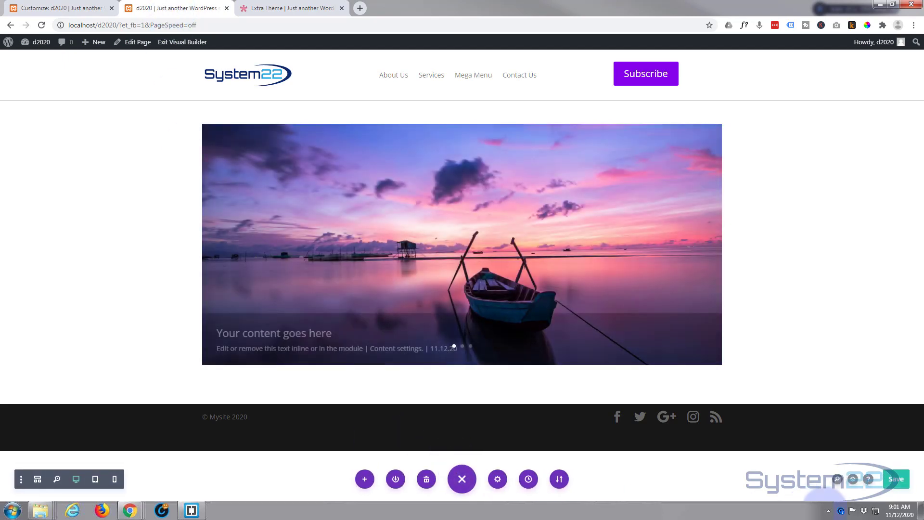
left_click(890, 486)
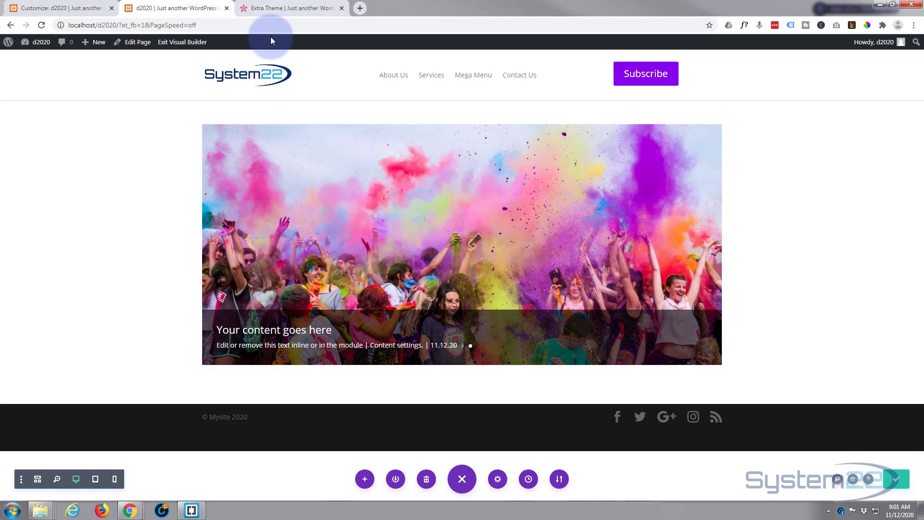
left_click(181, 45)
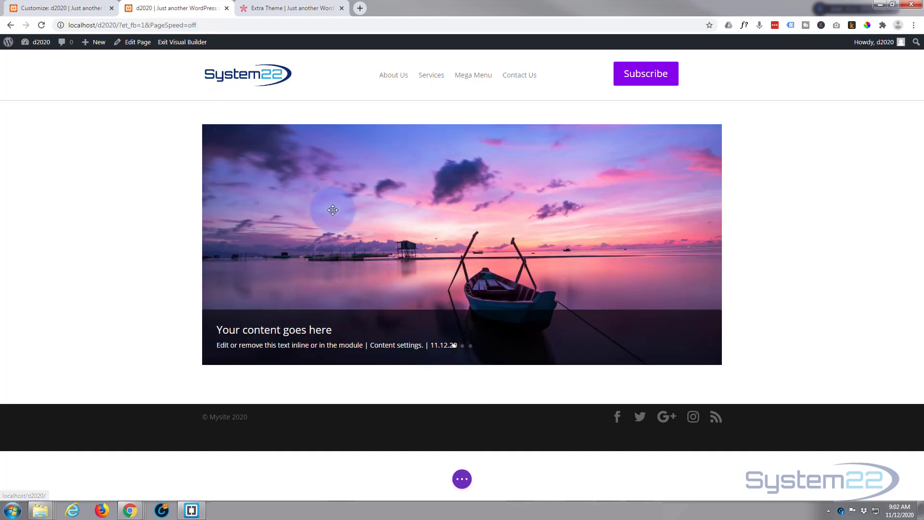
- Switch the slider's Show Controls to NO under Content > Elements, leaving arrows enabled
mouse_move(332, 208)
left_click(444, 150)
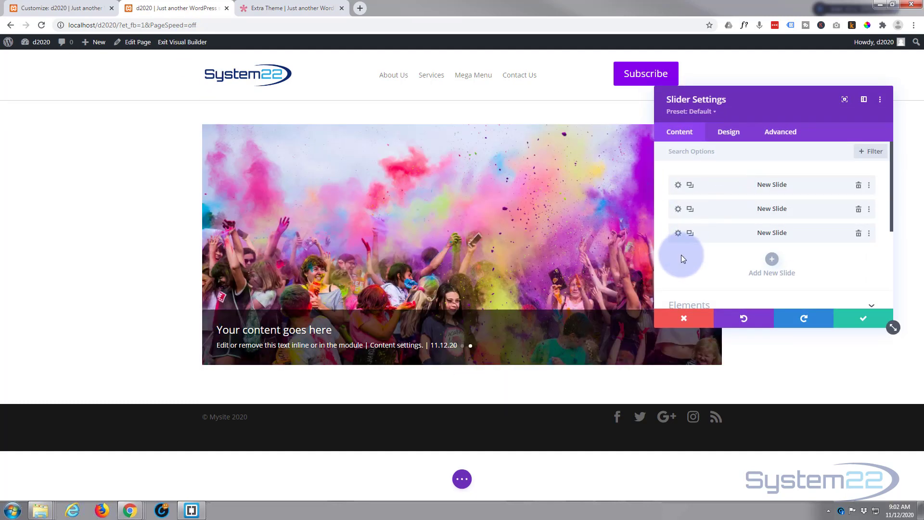
scroll(685, 227, "down", 3)
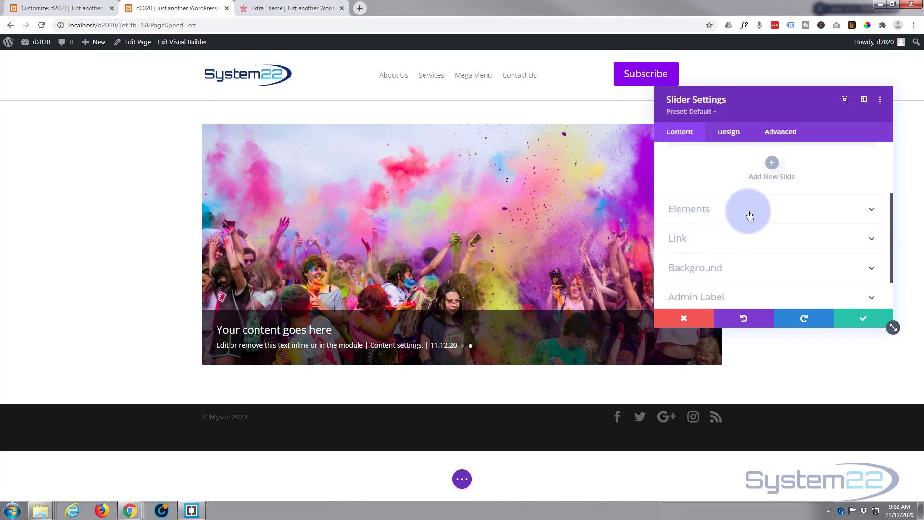
left_click(749, 214)
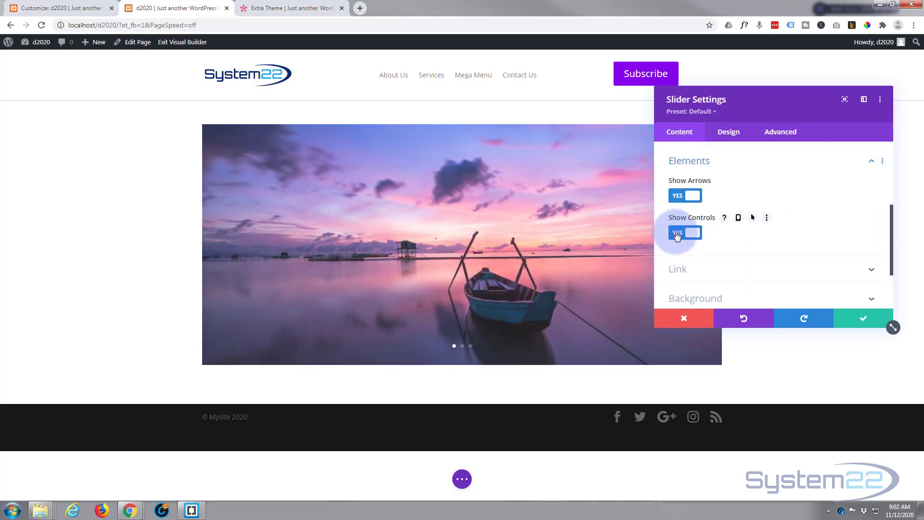
left_click(677, 234)
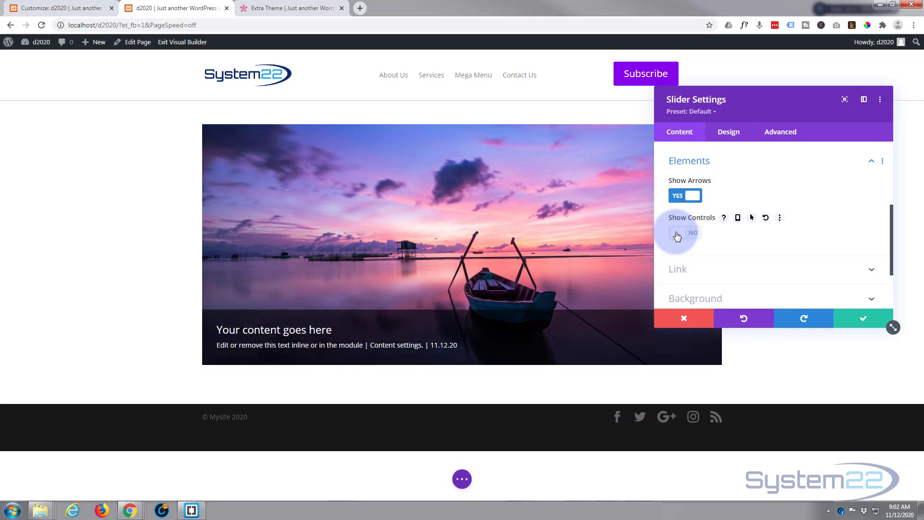
- Save and close the Slider Settings so the slider cycles without navigation dots
left_click(854, 321)
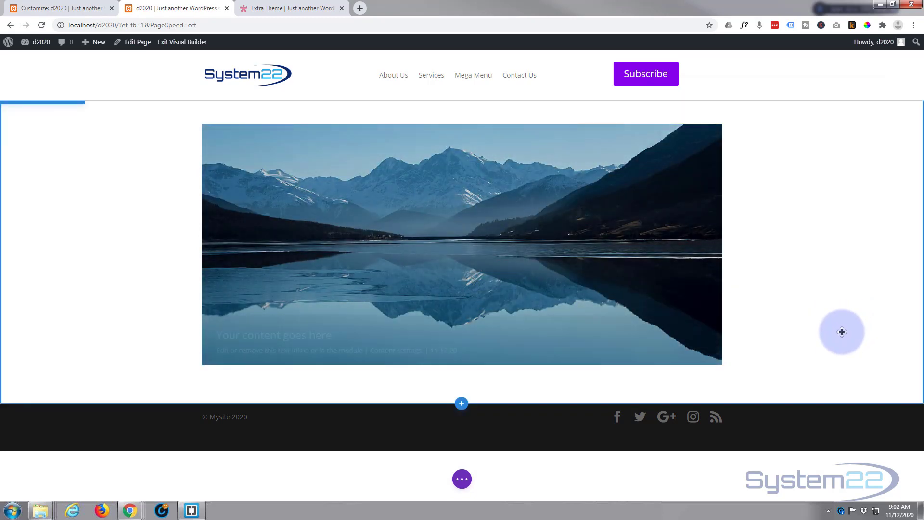